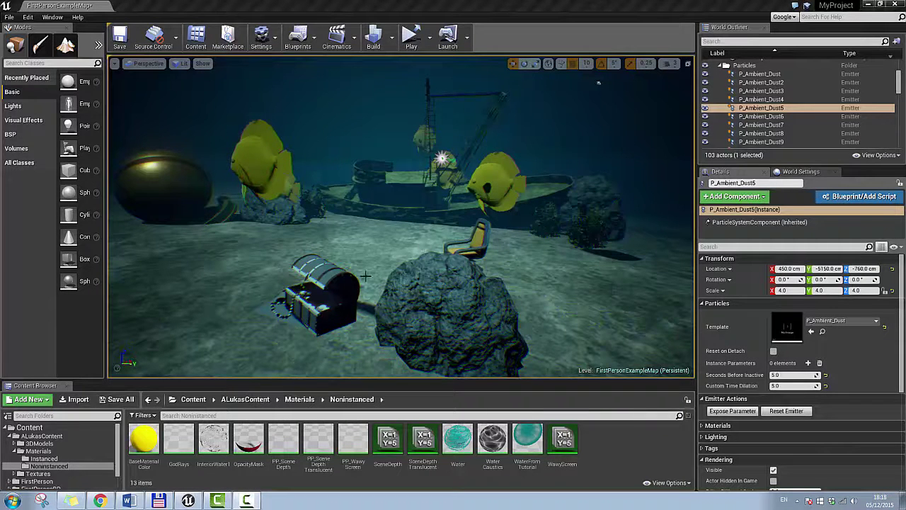
Preview the underwater level in full-screen play mode, and return to the editor.
right_click_drag(431, 262, 457, 218)
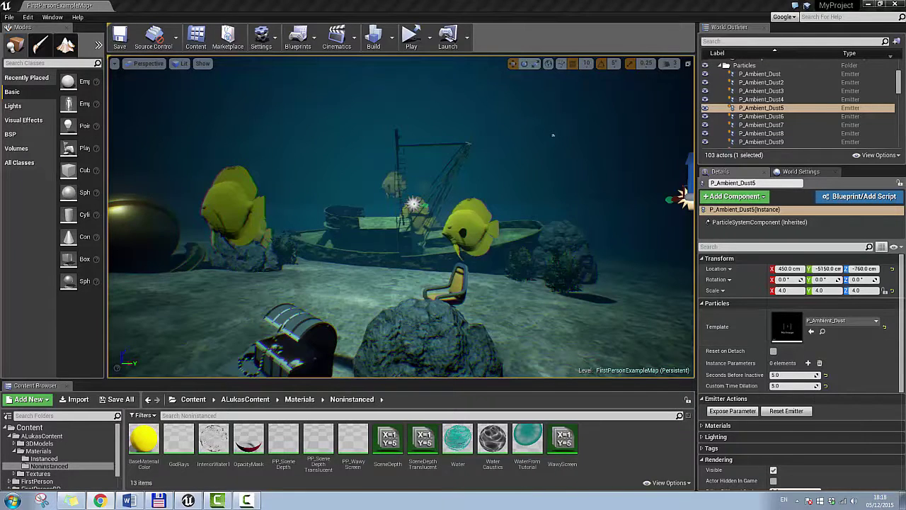
mouse_move(532, 232)
right_mouse_down()
mouse_move(480, 224)
mouse_move(524, 225)
mouse_move(520, 241)
right_mouse_up()
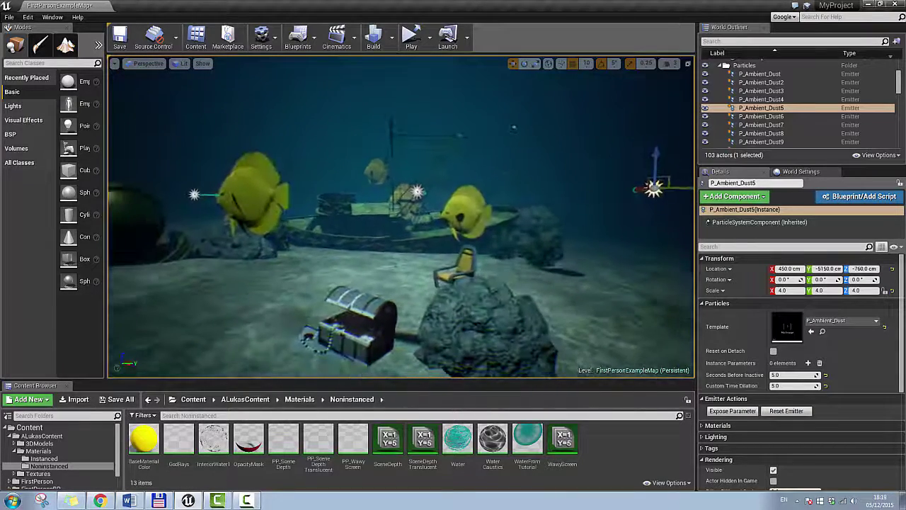
left_click(410, 39)
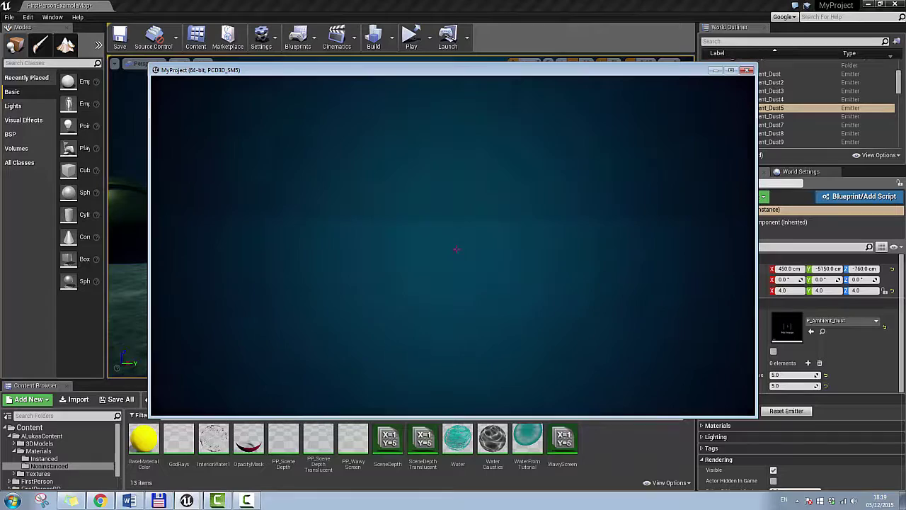
key("F11")
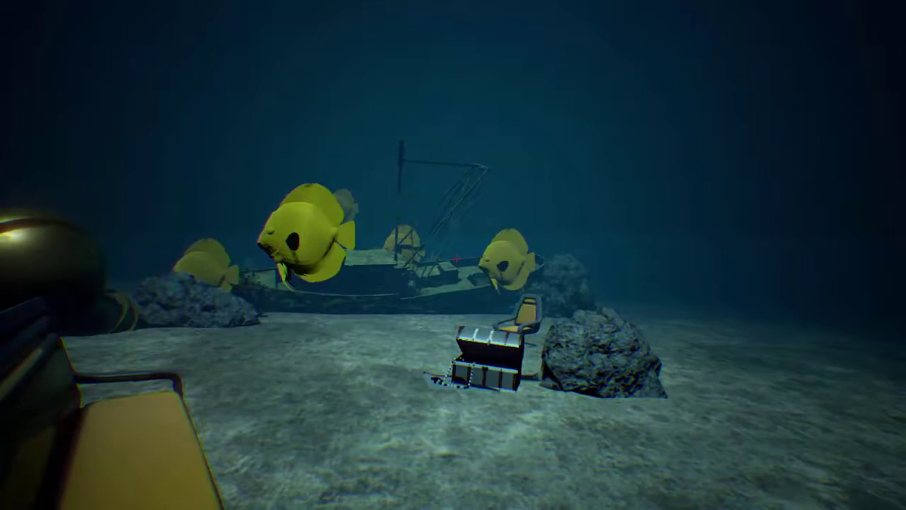
key("Escape")
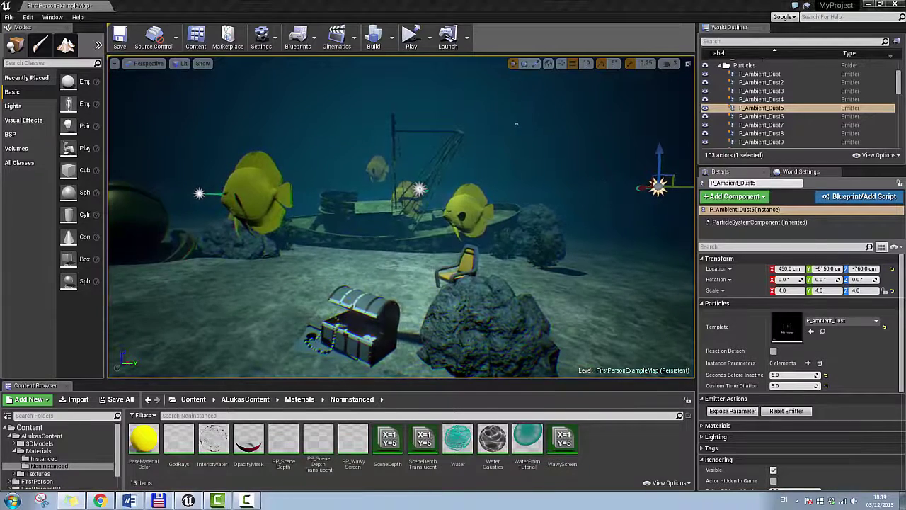
Bring the note listing the tutorial parts over the viewport to read it, and move it back off the viewport.
left_click_drag(74, 135, 414, 110)
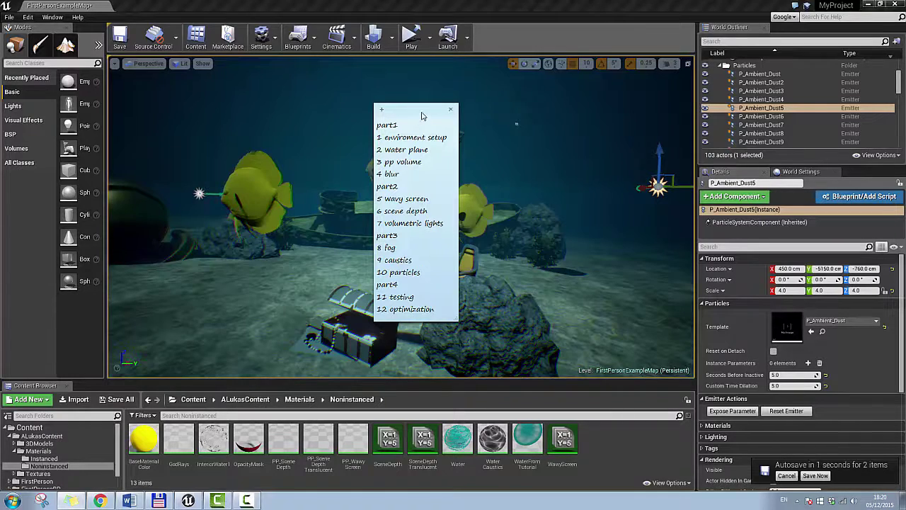
left_click_drag(423, 115, 2, 170)
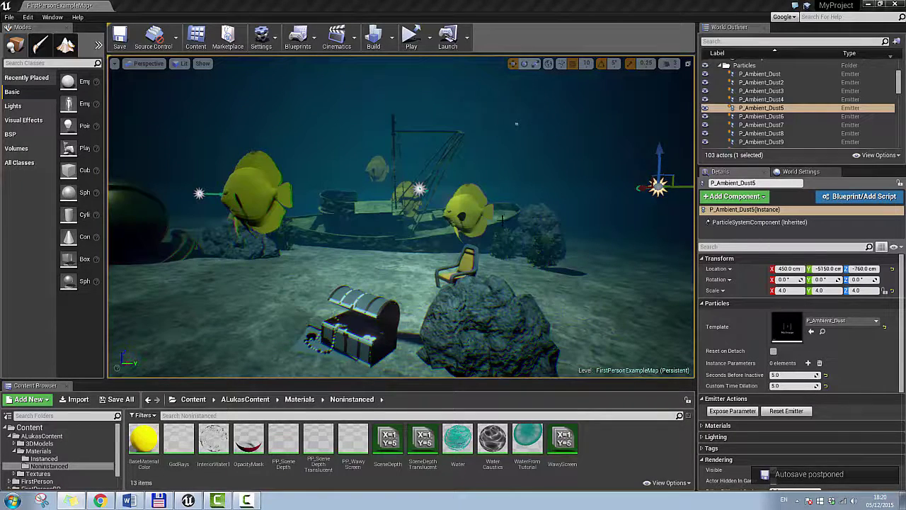
Set the viewport camera speed to 7 and fly the camera back from the props to overlook the seabed.
mouse_move(619, 136)
right_mouse_down()
mouse_move(619, 170)
mouse_move(619, 136)
right_mouse_up()
key("s")
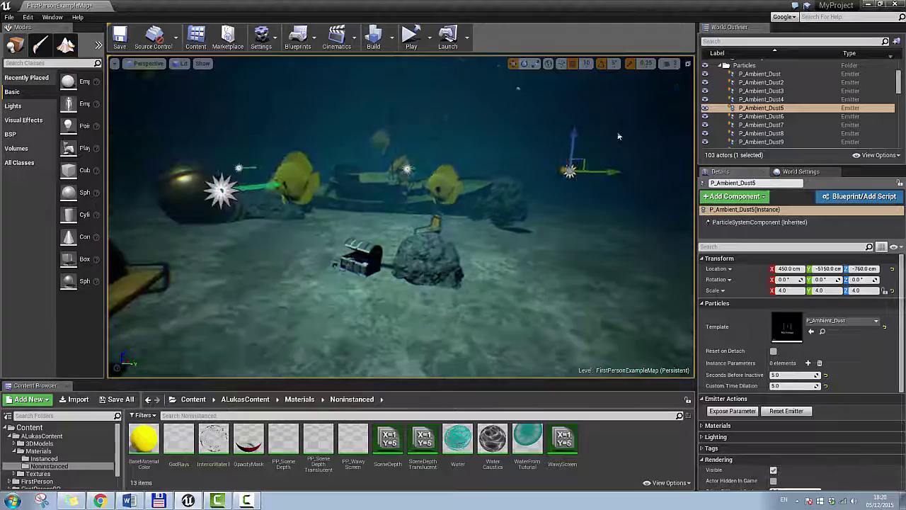
left_click(666, 63)
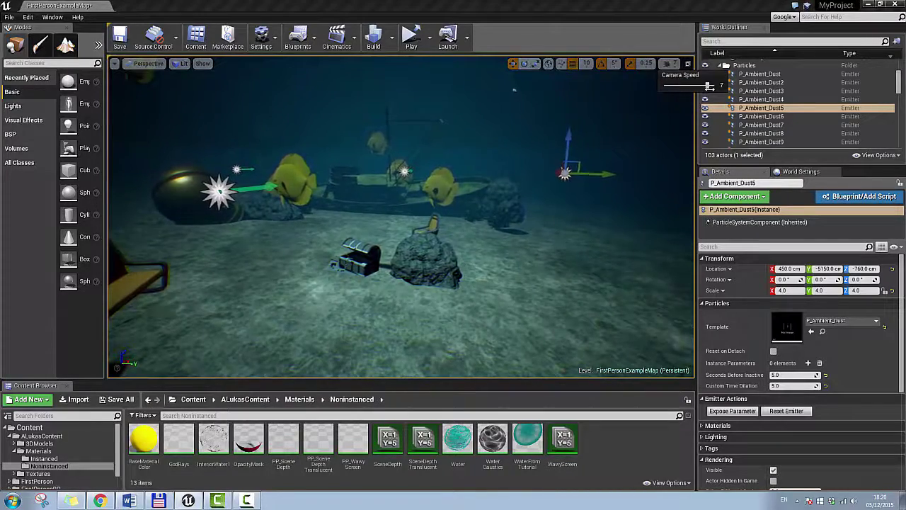
key("s")
right_click_drag(619, 136, 624, 163)
key("w")
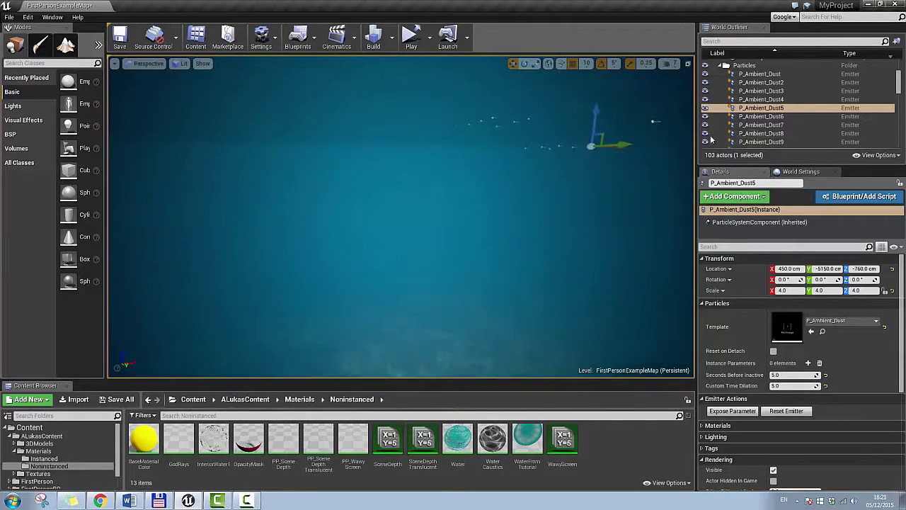
Make all emitters from P_Ambient_Dust through P_Ambient_Dust18 not visible in their Rendering settings.
scroll(864, 98, "up", 1)
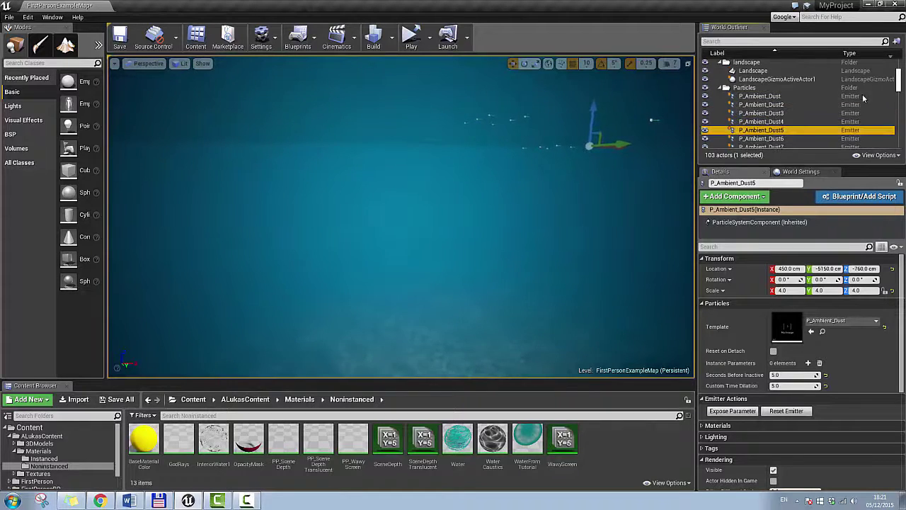
left_click(765, 97)
scroll(767, 120, "down", 4)
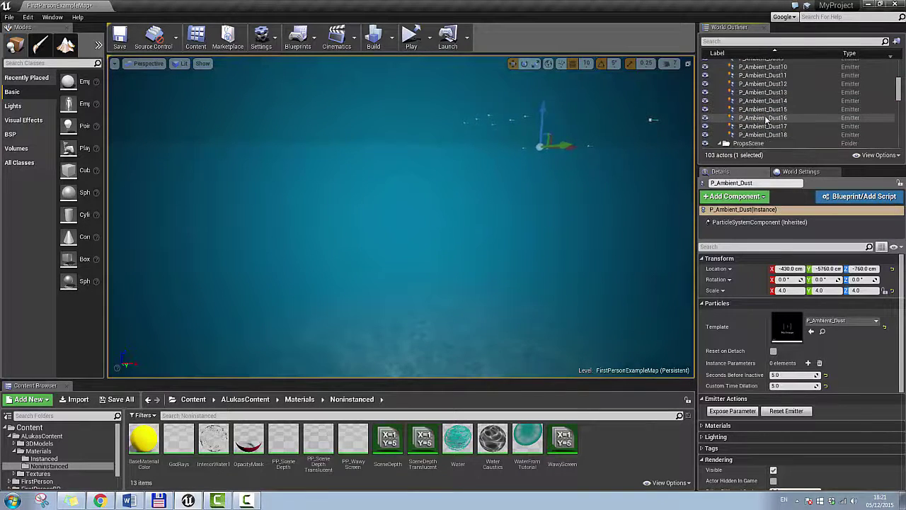
left_click(727, 135, "shift")
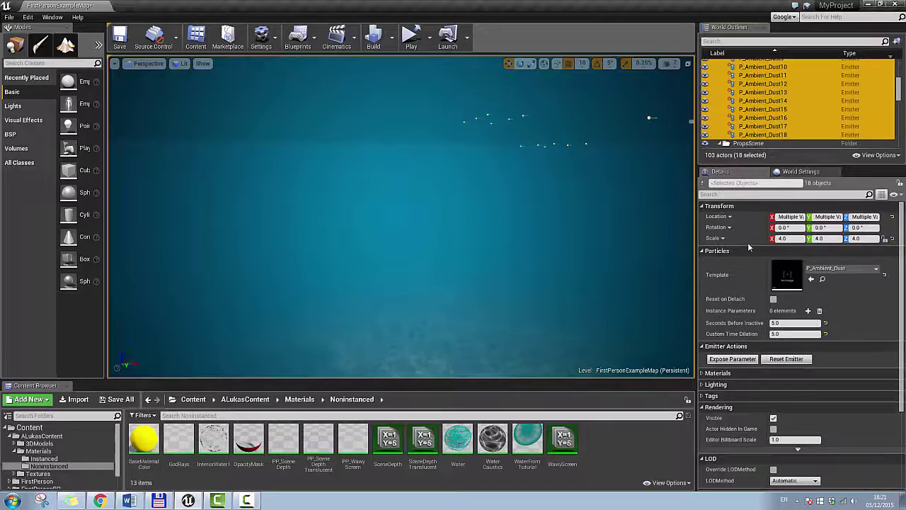
left_click(774, 417)
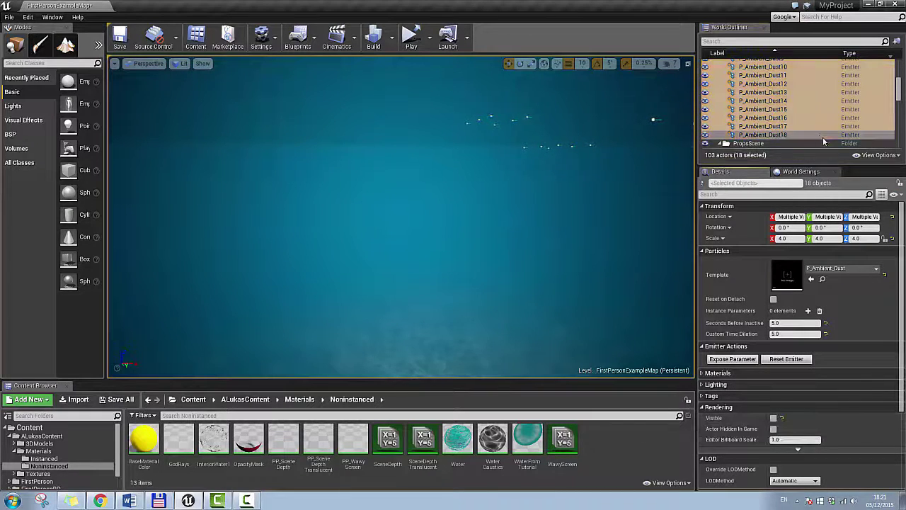
Hide the PP_UnderWater3 post process volume and ExponentialHeightFog3.
scroll(714, 124, "up", 5)
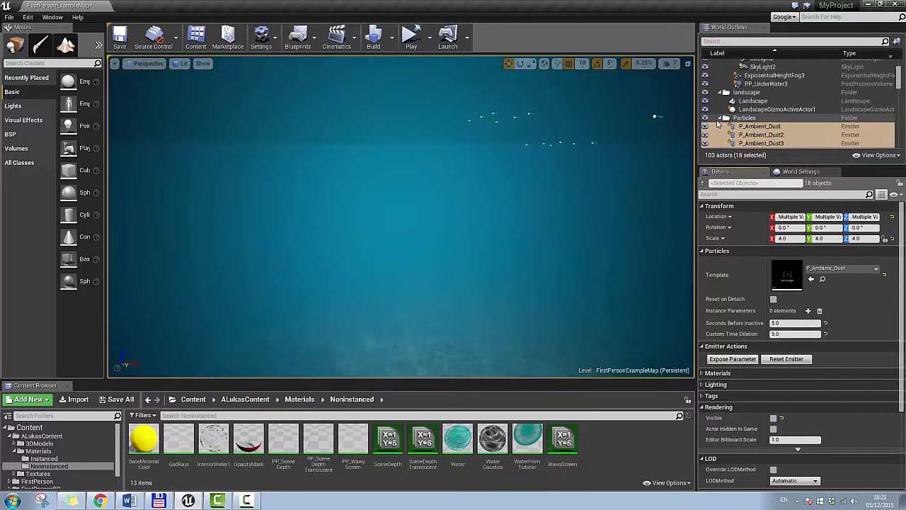
scroll(717, 124, "up", 3)
left_click(712, 129)
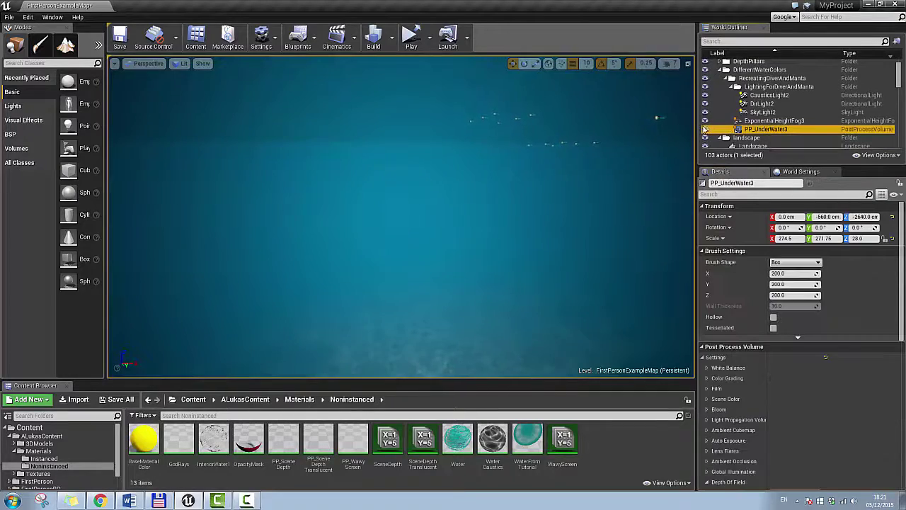
left_click(705, 129)
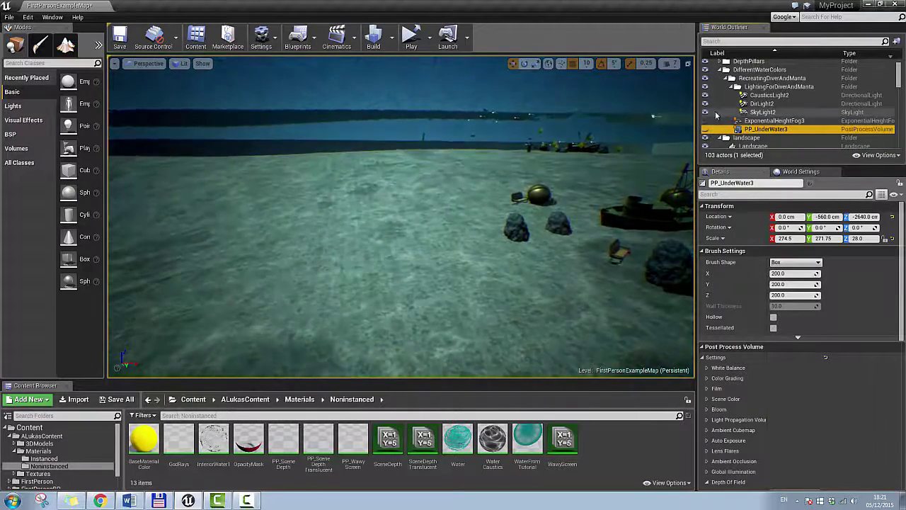
Hide the CausticsLight2 directional light, and switch DirLight2 off and back on.
left_click(706, 105)
left_click(706, 96)
scroll(765, 115, "up", 1)
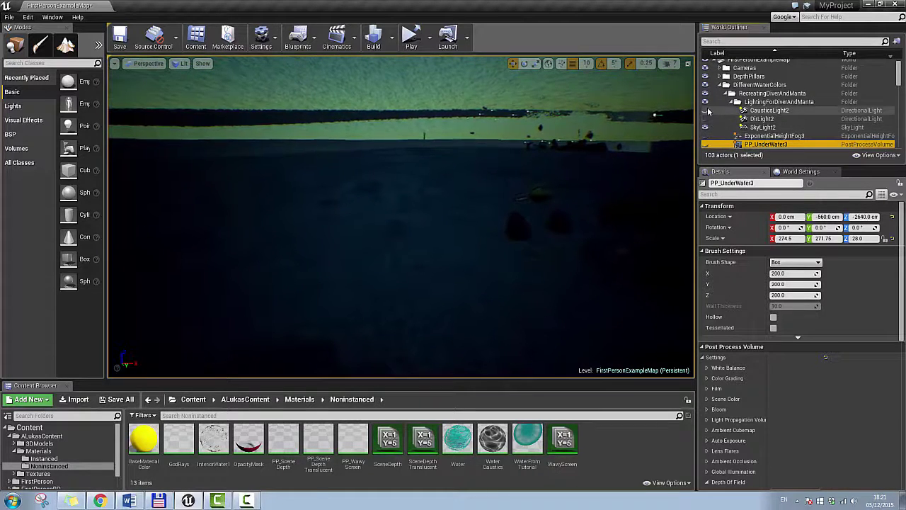
left_click(706, 119)
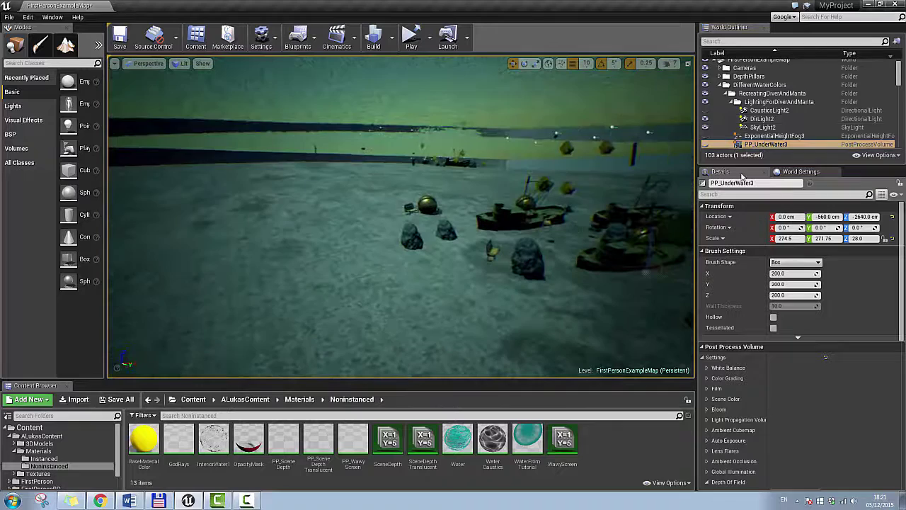
Collapse the Particles and PropsScene folders in the World Outliner and expand the Walls folder.
scroll(756, 120, "down", 8)
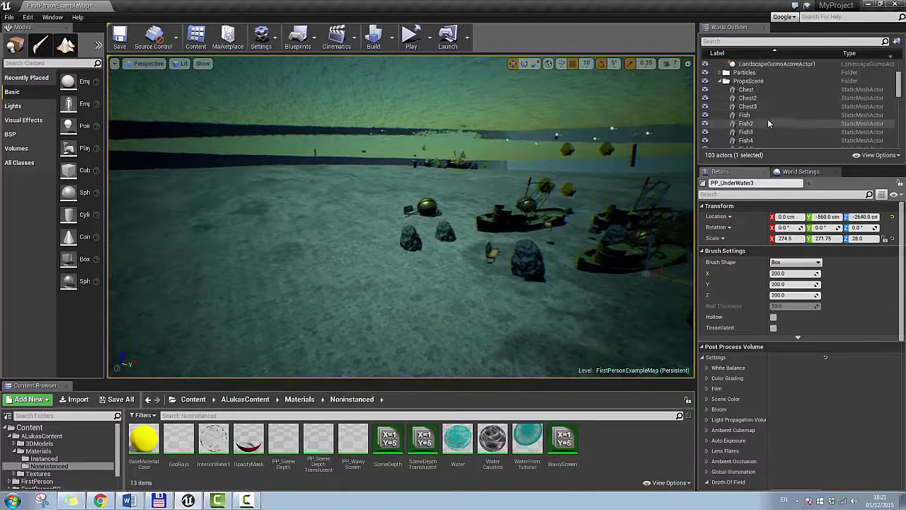
scroll(767, 119, "down", 6)
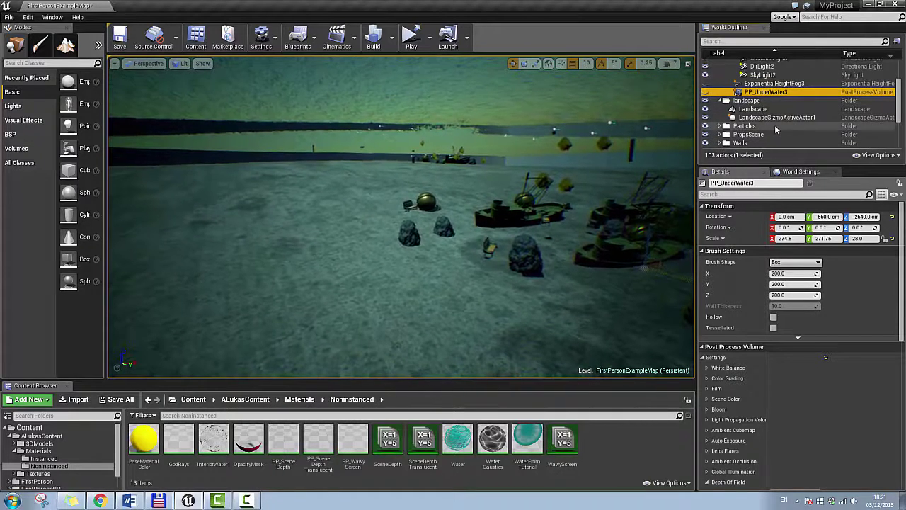
scroll(725, 120, "down", 2)
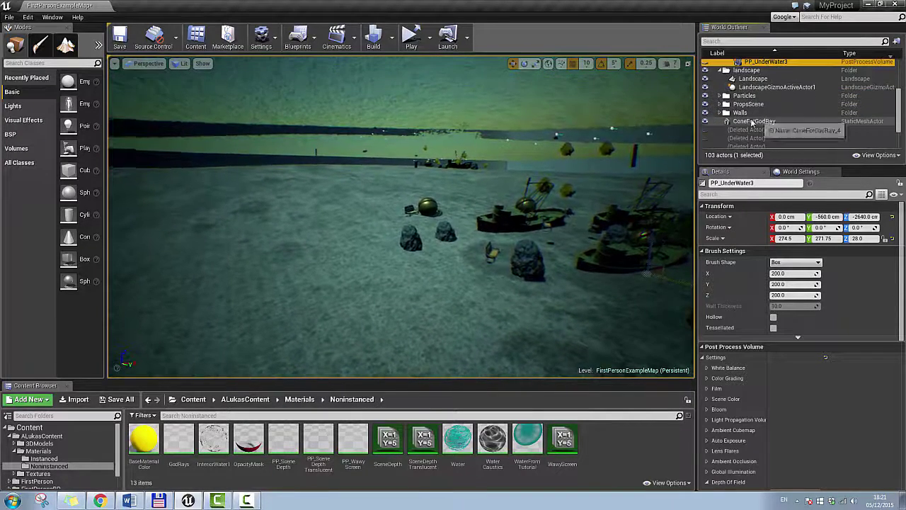
scroll(729, 106, "down", 2)
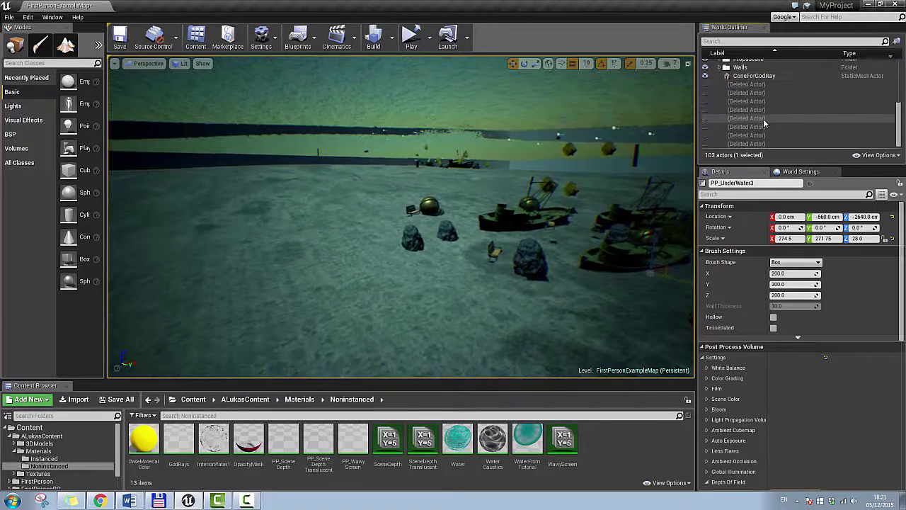
left_click(720, 67)
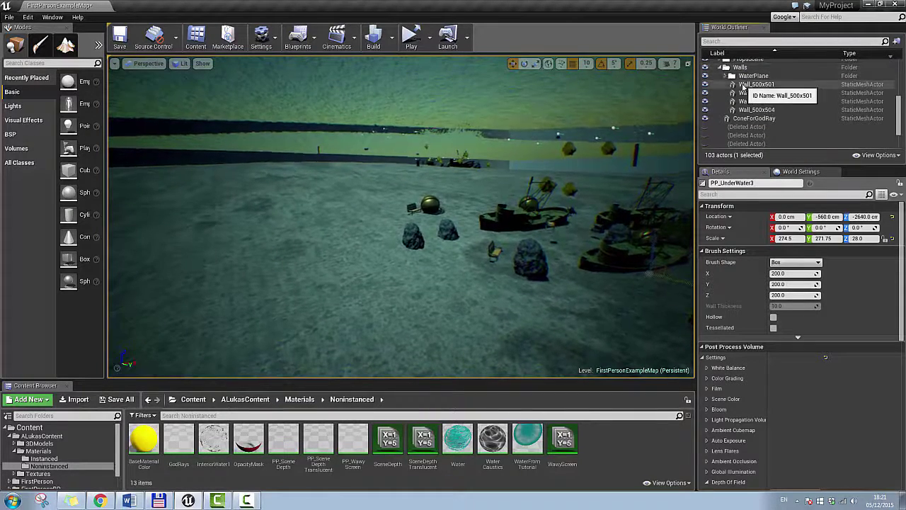
Select Wall_500x501 through Wall_500x504 together with ConeForGodRay and examine their Rendering settings.
left_click(747, 85)
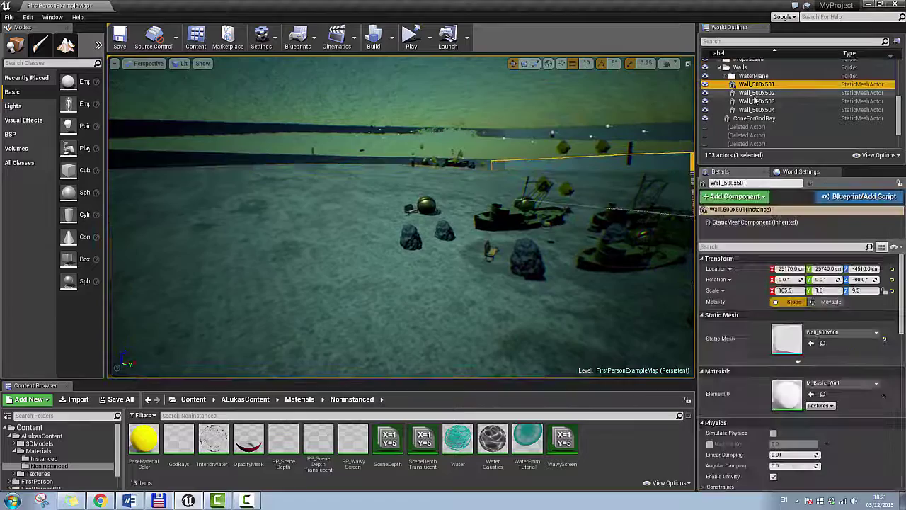
left_click(747, 119, "shift")
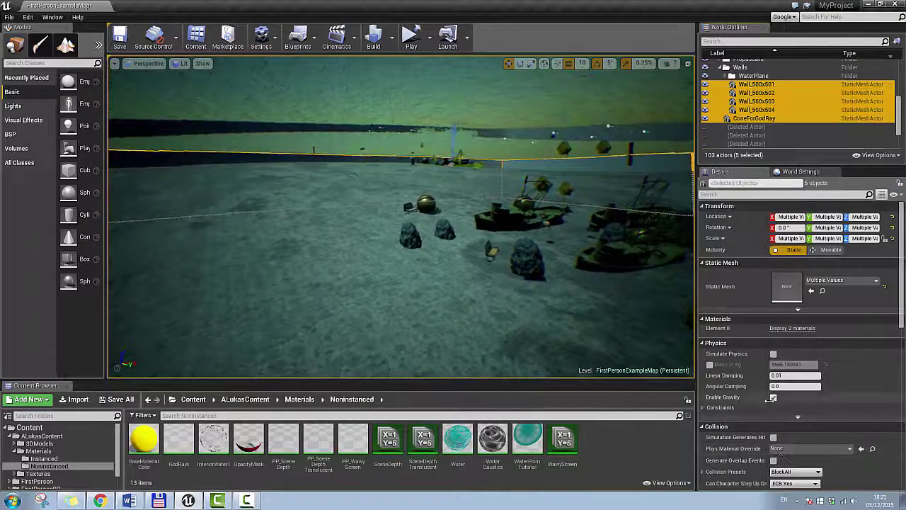
scroll(781, 403, "down", 3)
scroll(800, 408, "down", 4)
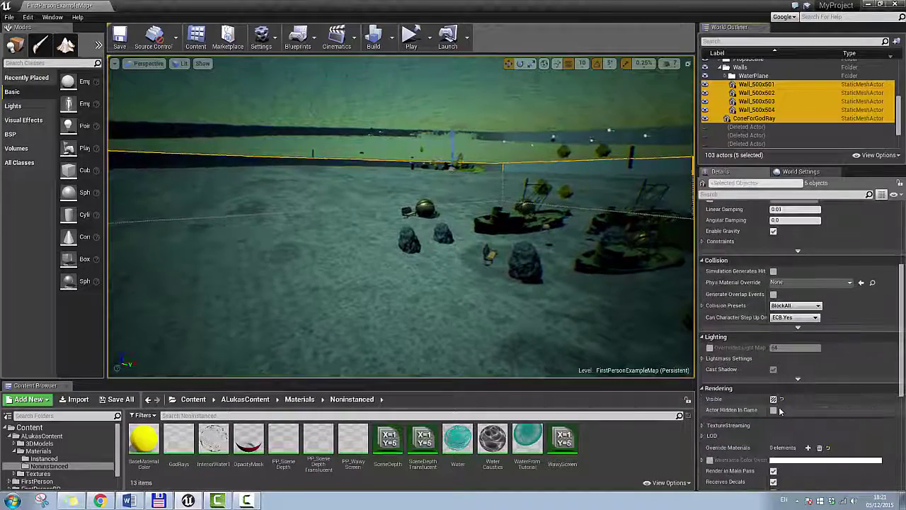
scroll(803, 409, "up", 10)
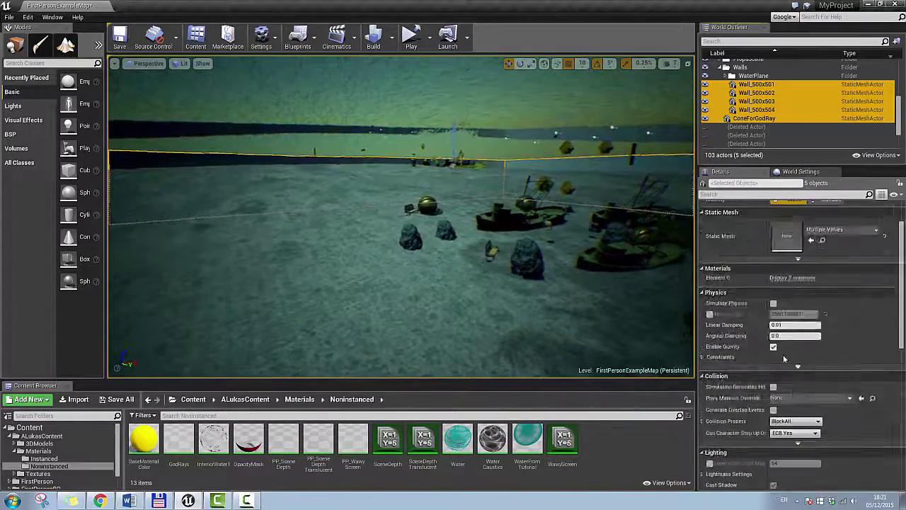
Expand the WaterPlane folder, look through the WaterPlane mesh's details, and hide the WaterPlane folder.
left_click(727, 76)
left_click(758, 84)
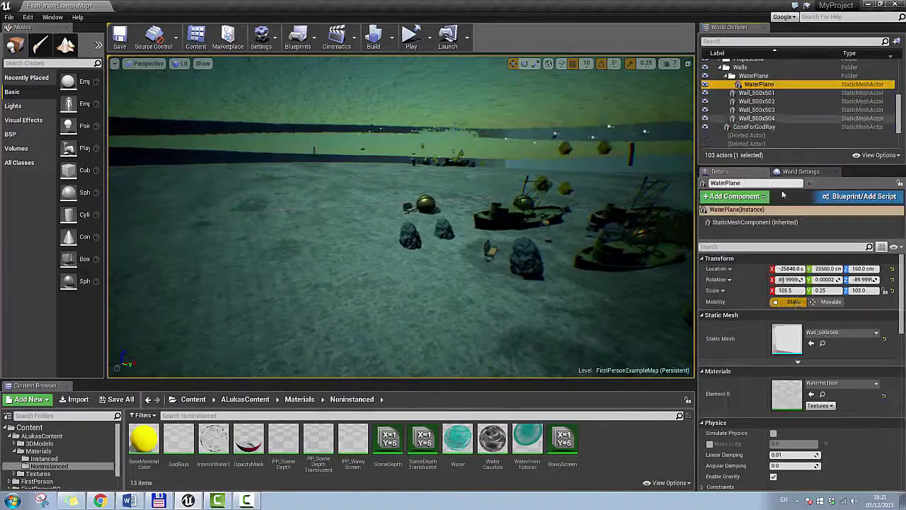
scroll(835, 441, "down", 6)
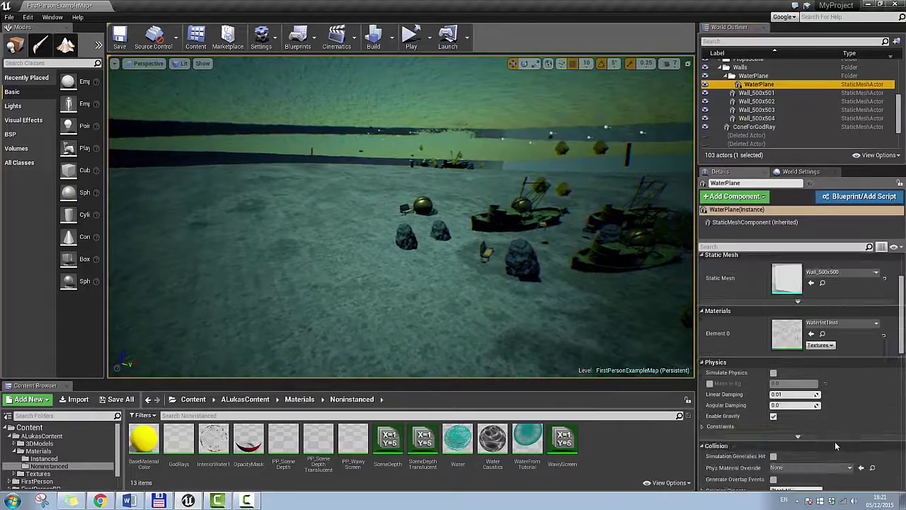
scroll(839, 432, "down", 12)
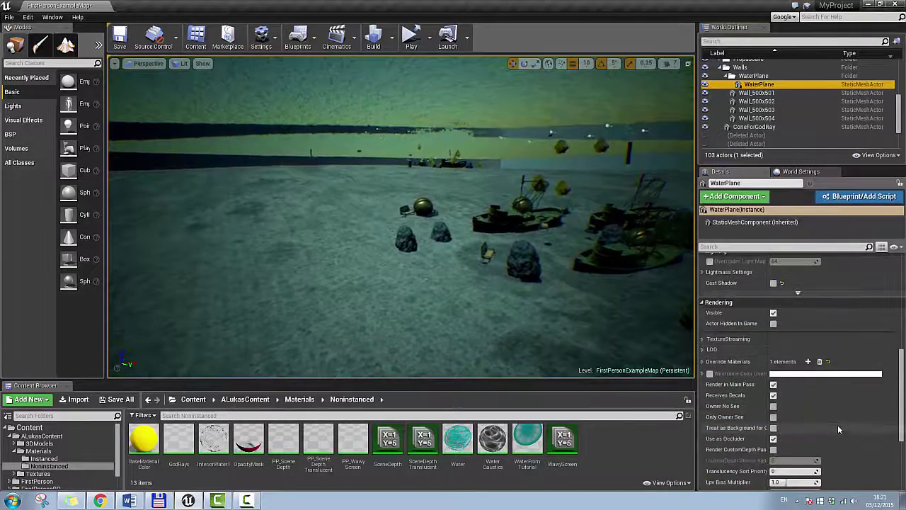
scroll(837, 423, "down", 2)
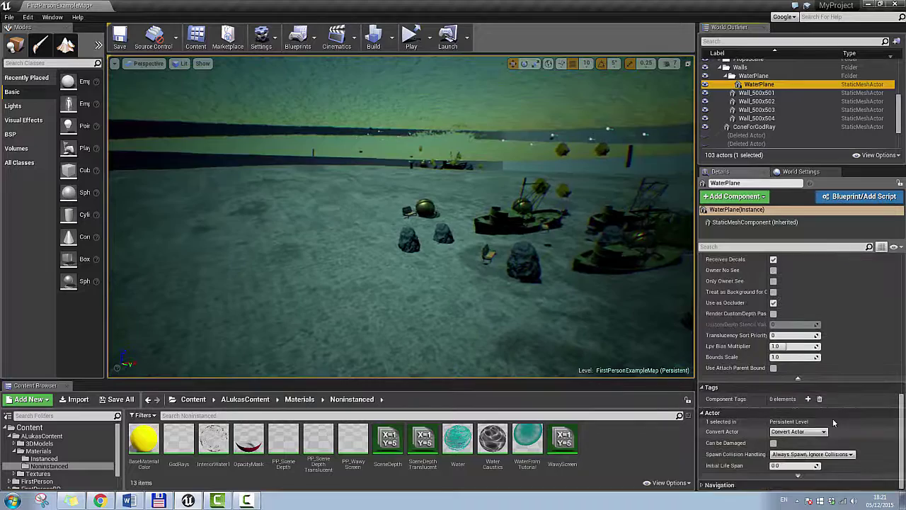
scroll(833, 419, "up", 3)
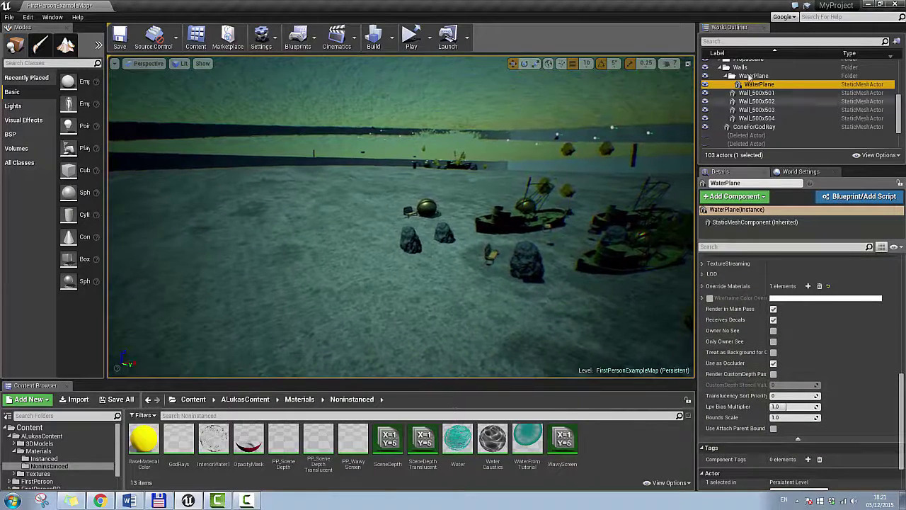
Hide the meshes Wall_500x501 through Wall_500x504 together with ConeForGodRay.
left_click(755, 93)
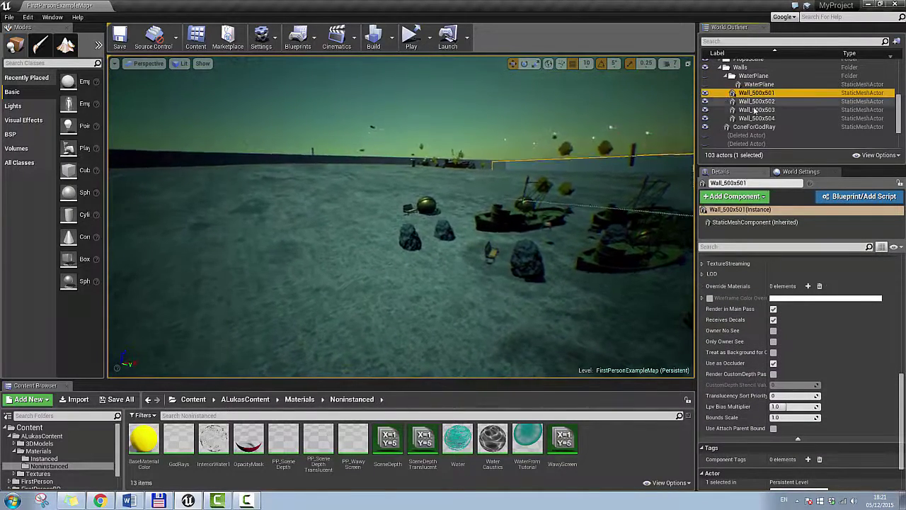
left_click(755, 126, "shift")
left_click(706, 102)
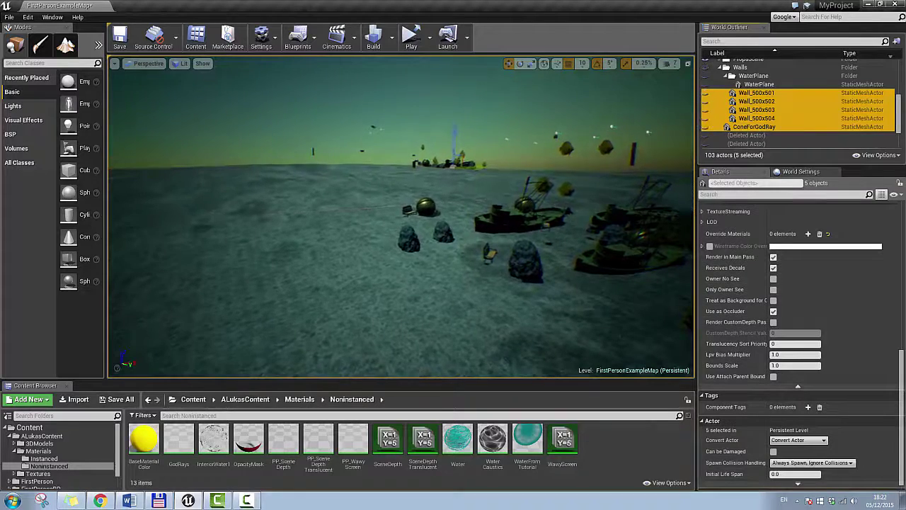
Disable the PP_UnderWater3 post process volume and view the landscape without its underwater effect.
left_click(521, 219)
right_click_drag(521, 219, 513, 230)
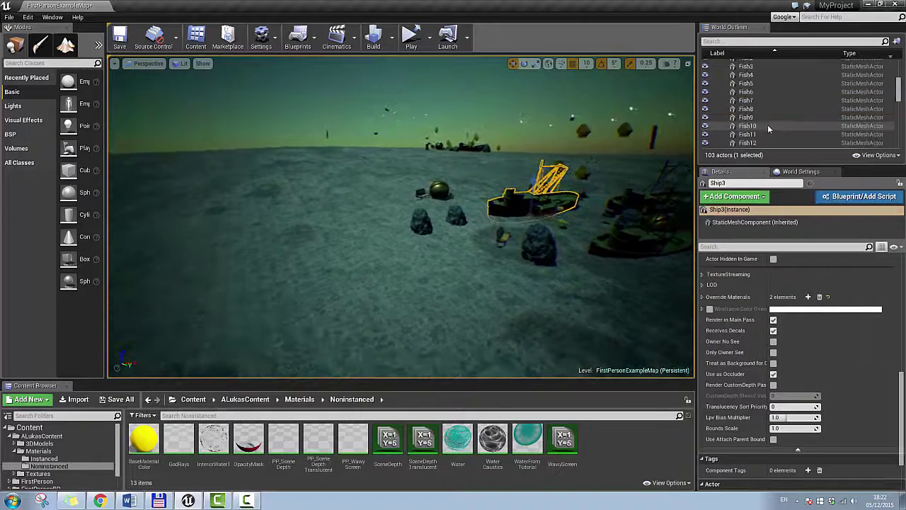
scroll(775, 127, "up", 8)
left_click(711, 110)
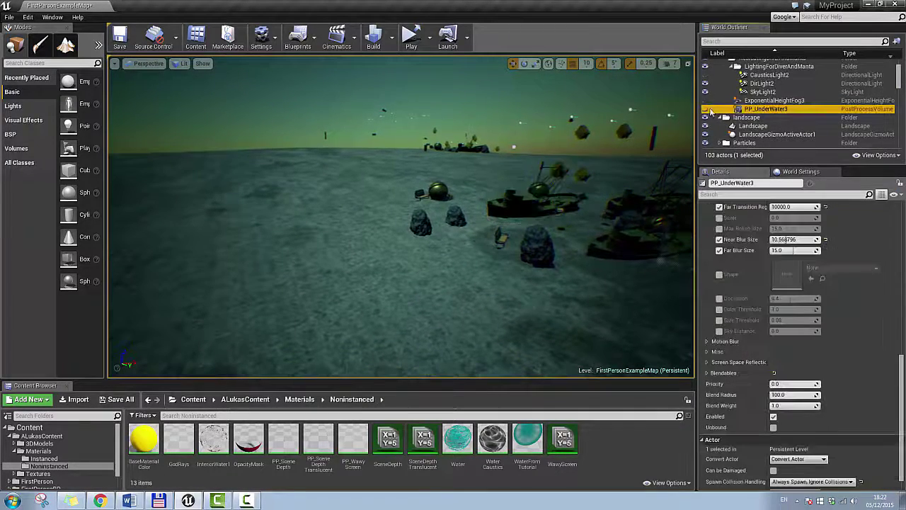
scroll(795, 429, "down", 1)
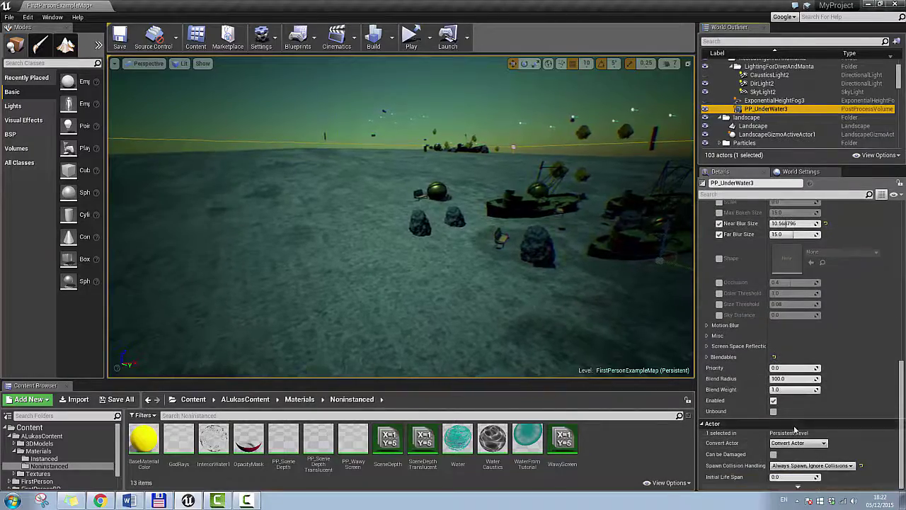
left_click(773, 401)
right_click_drag(401, 216, 432, 276)
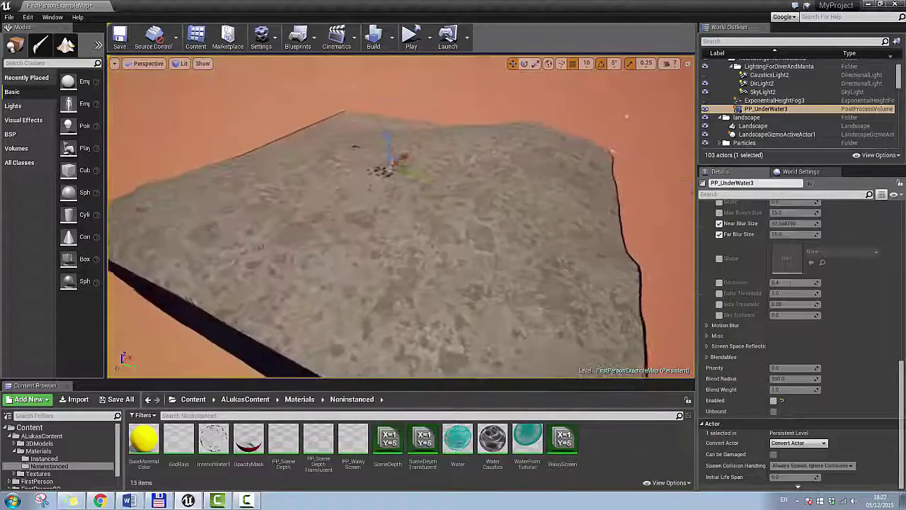
right_click_drag(401, 216, 489, 213)
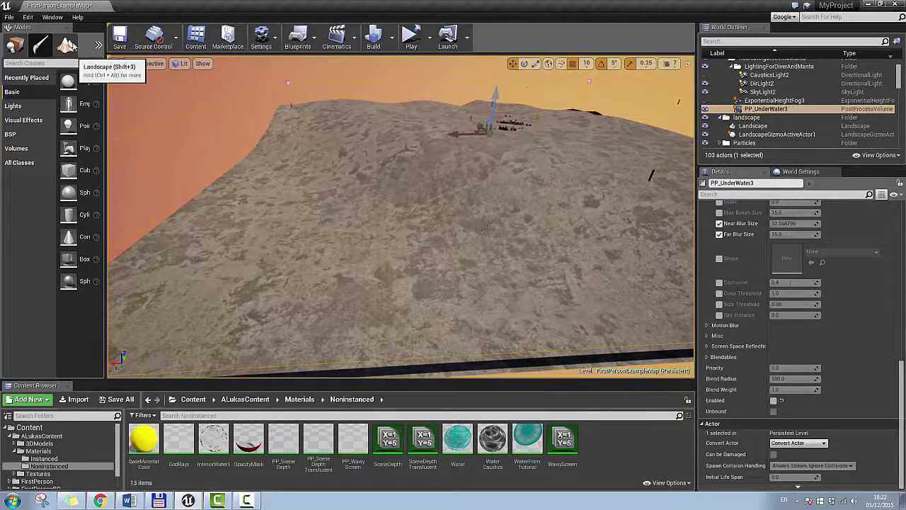
Bring up the landscape sculpting tools over the terrain and return to placement mode without sculpting.
left_click(67, 45)
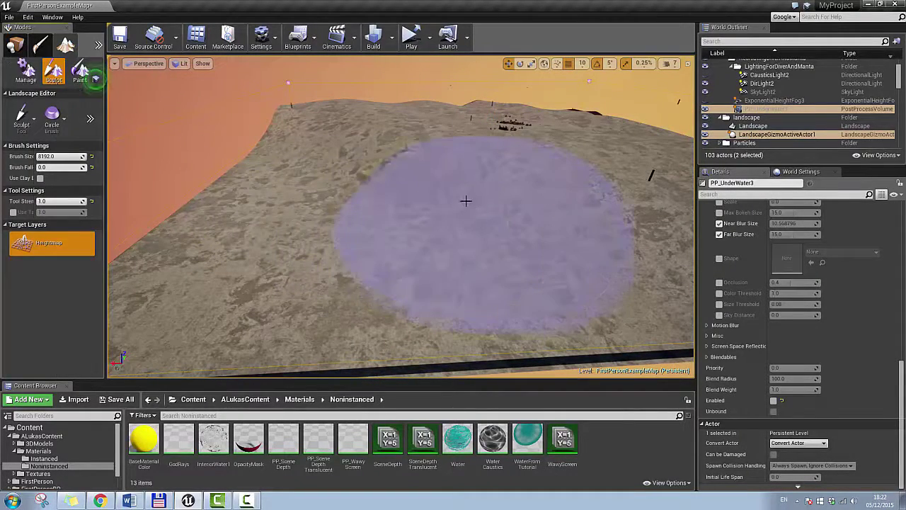
mouse_move(426, 190)
right_mouse_down()
mouse_move(423, 179)
mouse_move(425, 188)
mouse_move(460, 181)
mouse_move(425, 179)
mouse_move(410, 161)
mouse_move(426, 192)
mouse_move(425, 178)
mouse_move(417, 201)
right_mouse_up()
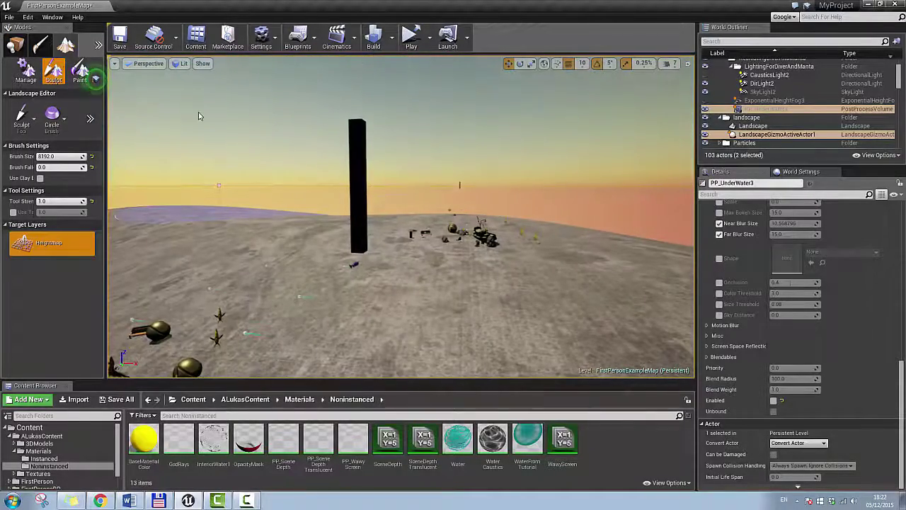
left_click(17, 46)
Select the depth pillars Pillar_50x500 and Pillar_50x502 in the level and examine their location values.
left_click(357, 227)
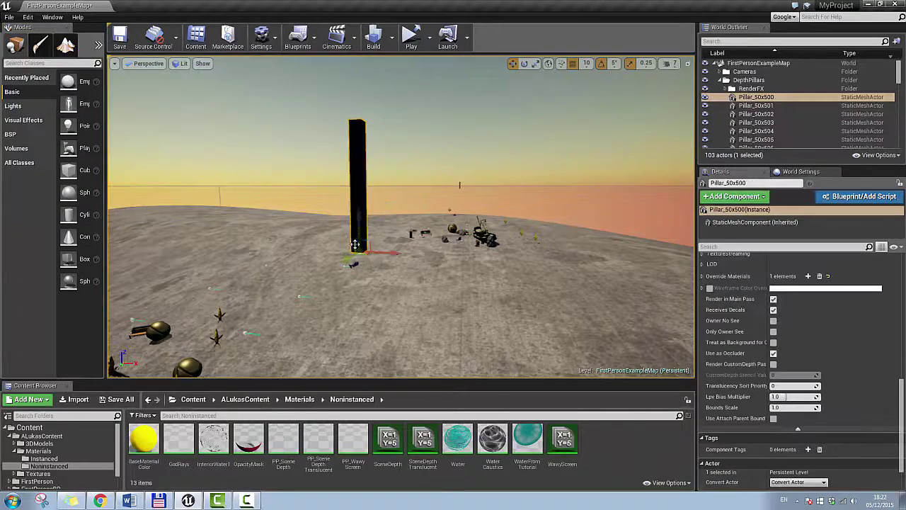
right_click_drag(357, 227, 354, 206)
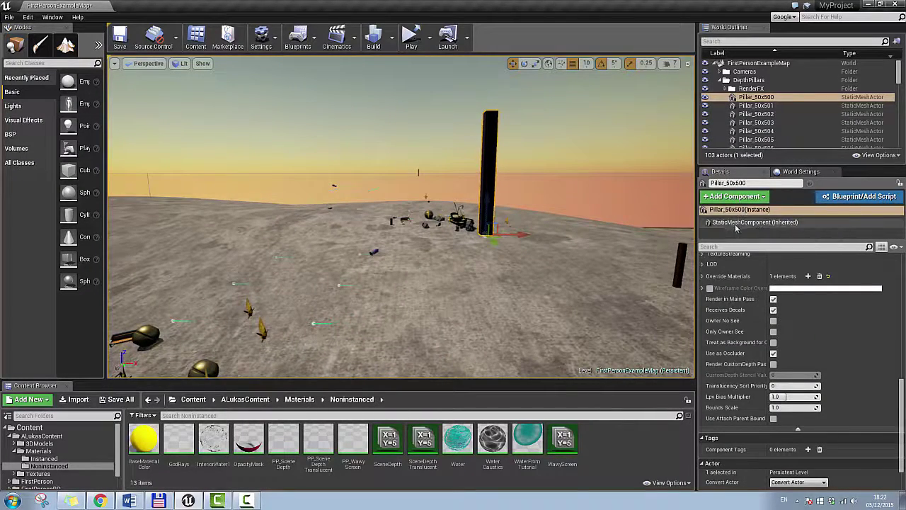
left_click(740, 222)
left_click(739, 209)
scroll(816, 286, "up", 10)
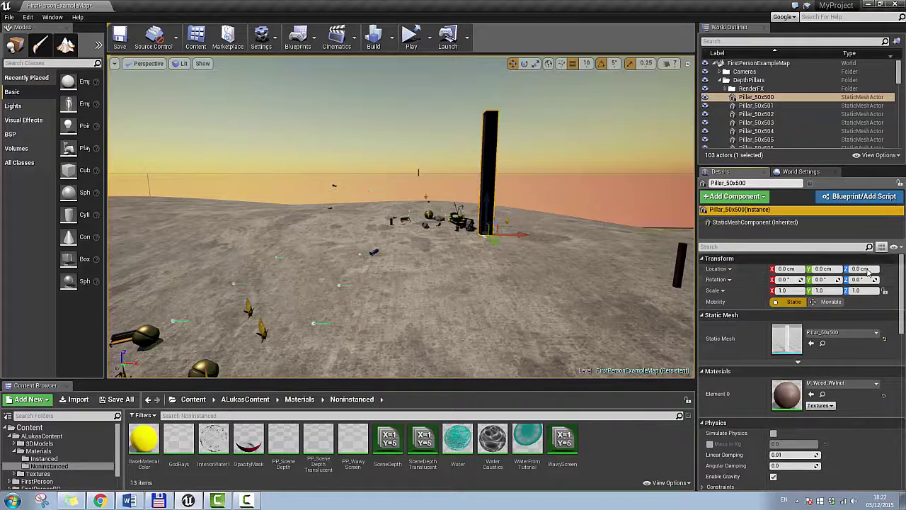
right_click_drag(391, 277, 531, 277)
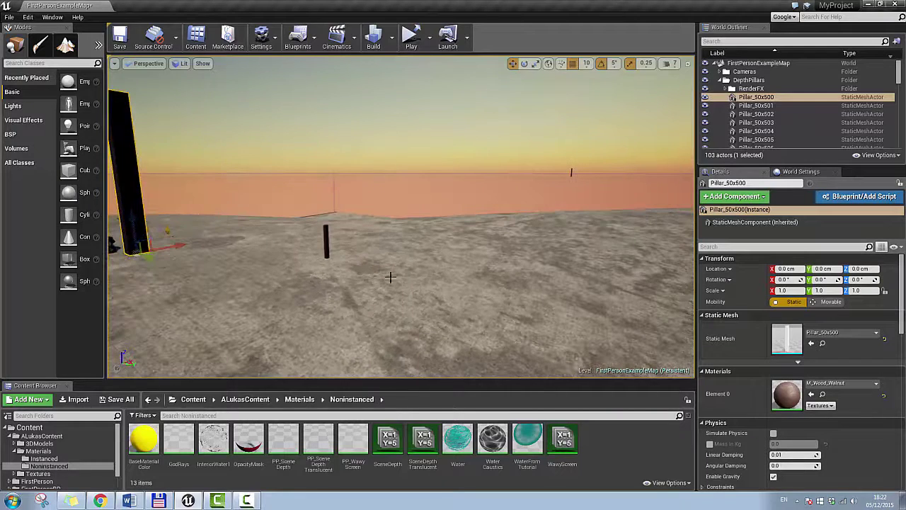
left_click(571, 170)
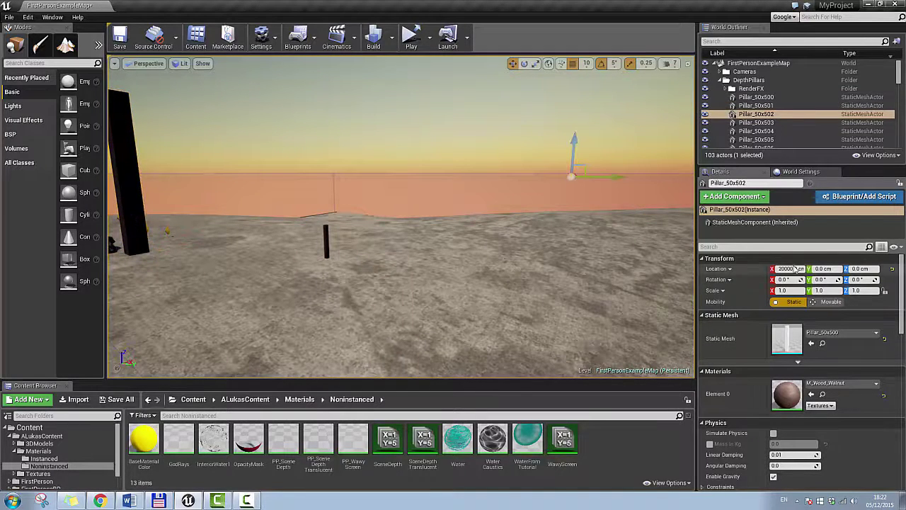
Fly to Pillar_50x505, select it, and examine its location and placement relative to the landscape.
key("w")
right_click_drag(409, 182, 566, 209)
key("s")
key("a")
right_click_drag(478, 158, 506, 157)
key("w")
right_click_drag(308, 167, 359, 182)
left_click(372, 194)
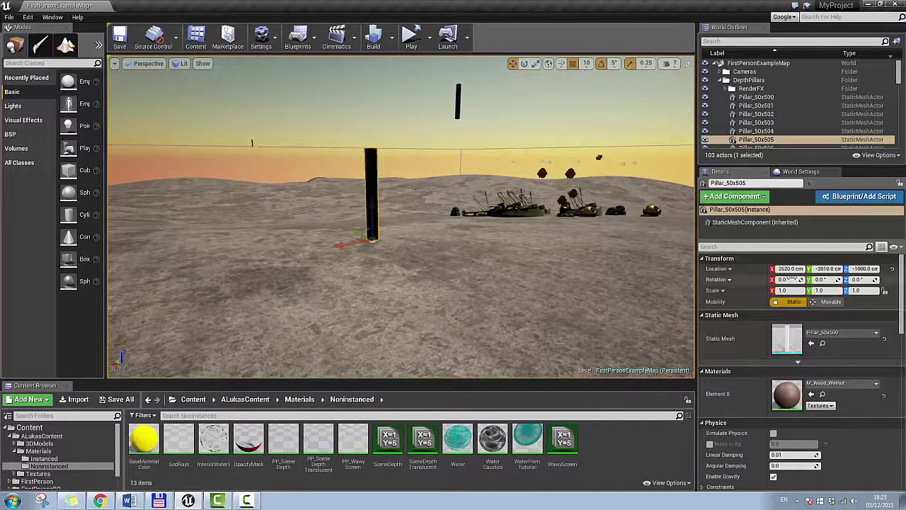
right_click_drag(415, 255, 177, 231)
right_click_drag(312, 241, 333, 231)
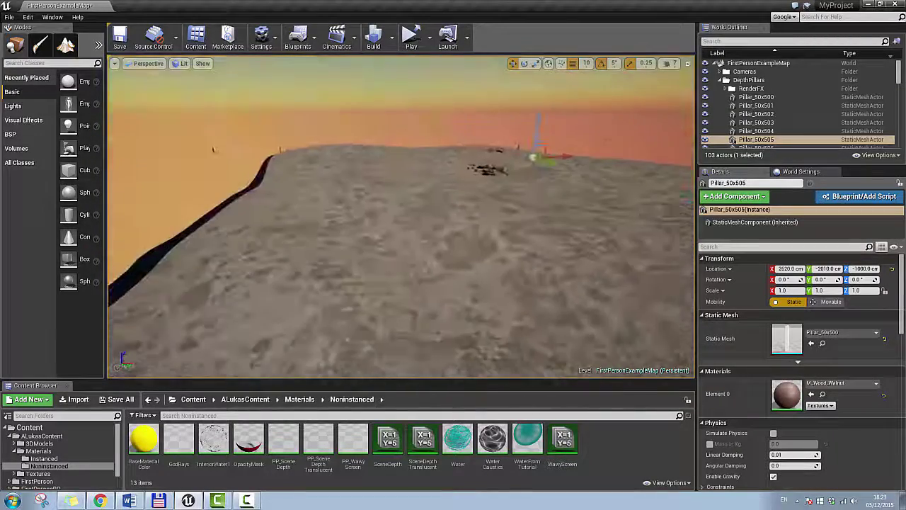
Collapse the PropsScene folder in the World Outliner and inspect the ship and surrounding props on the landscape.
scroll(770, 107, "down", 8)
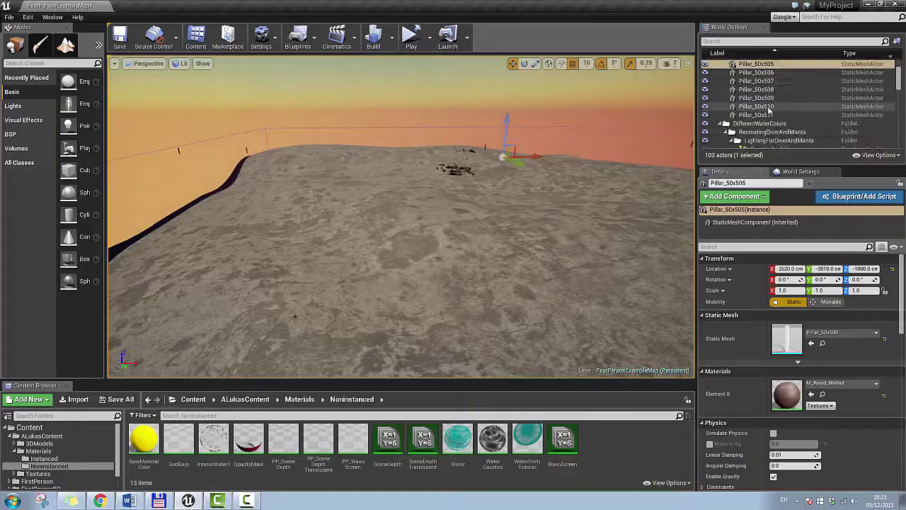
scroll(769, 105, "down", 4)
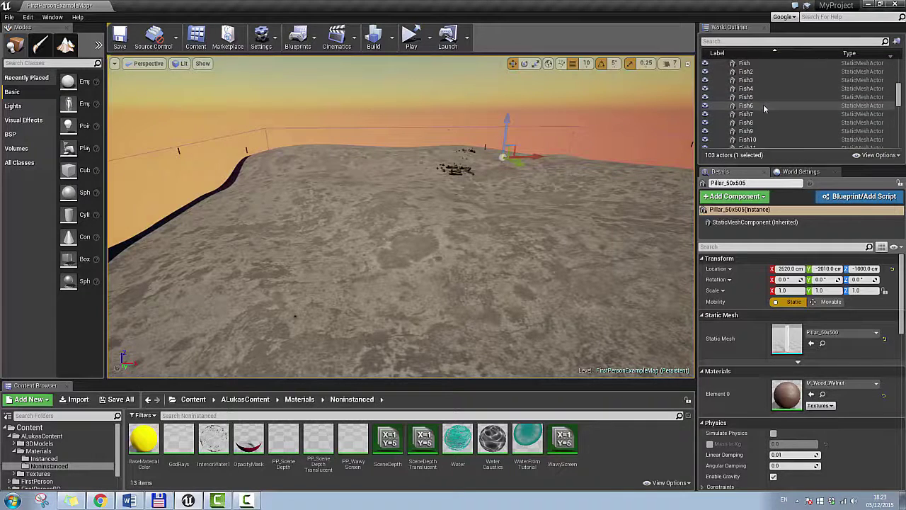
scroll(763, 104, "up", 6)
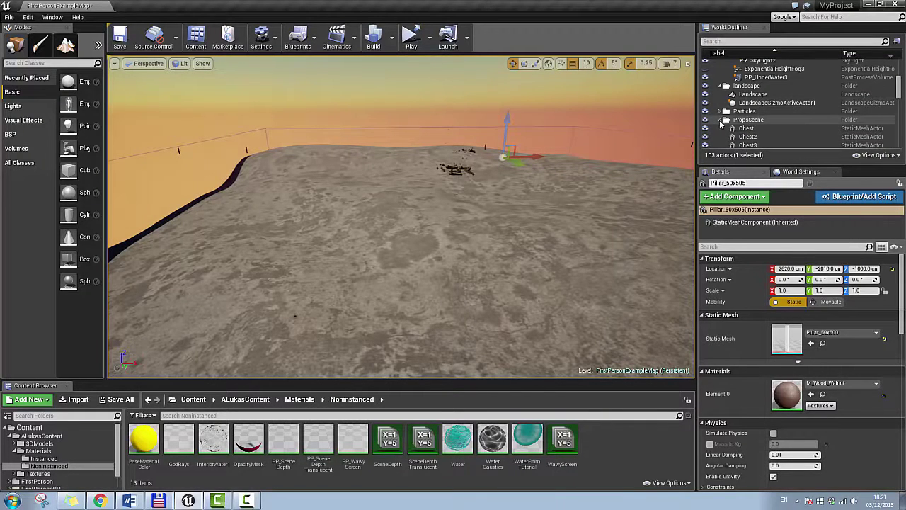
right_click_drag(453, 234, 566, 244)
key("w")
key("w")
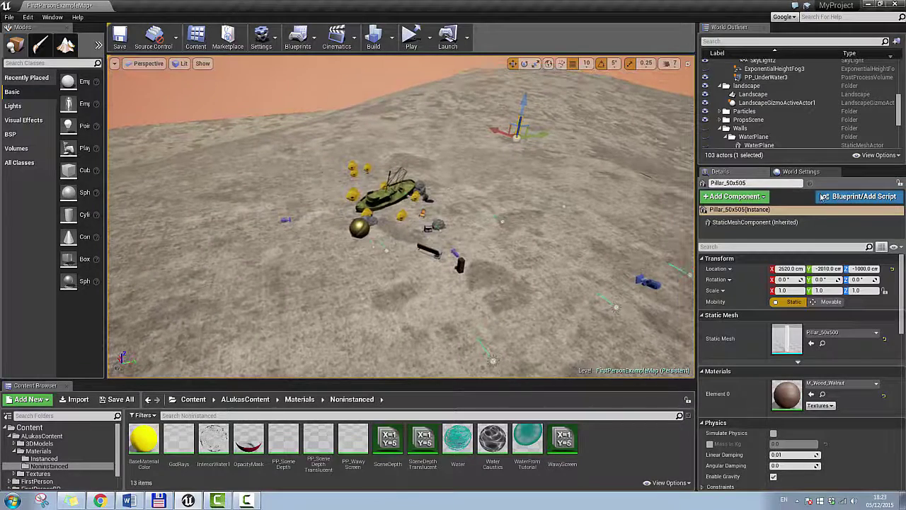
Show the Walls folder again and inspect the walls and water plane enclosing the landscape.
mouse_move(899, 115)
left_mouse_down()
mouse_move(899, 138)
mouse_move(900, 116)
left_mouse_up()
scroll(898, 110, "up", 1)
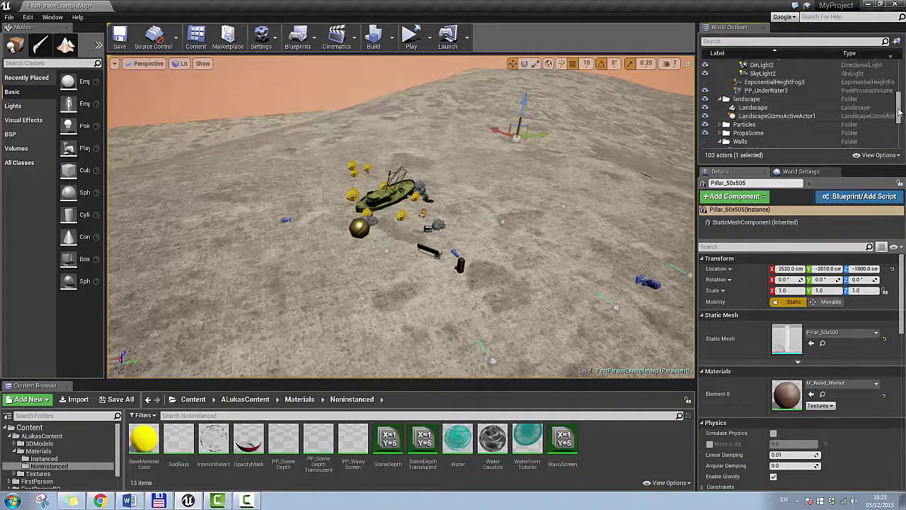
left_click(706, 142)
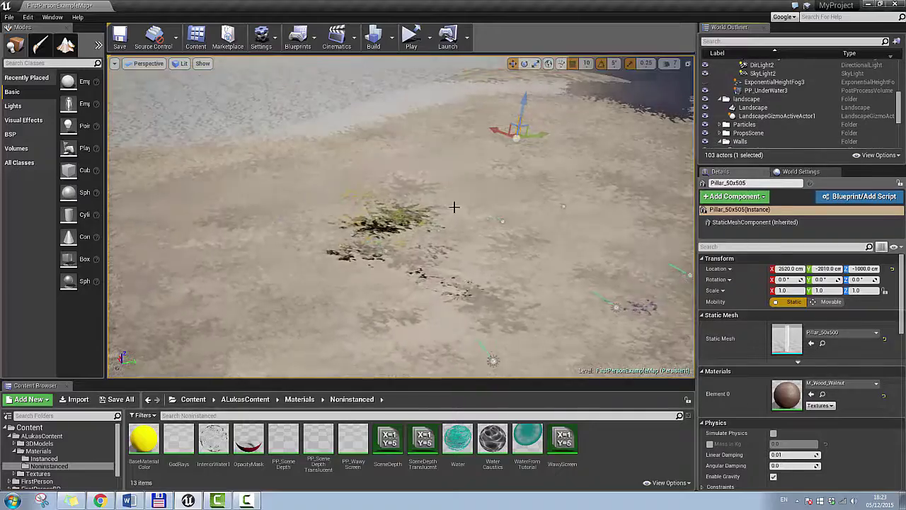
right_click_drag(453, 206, 445, 163)
mouse_move(346, 234)
right_mouse_down()
mouse_move(397, 290)
mouse_move(347, 234)
right_mouse_up()
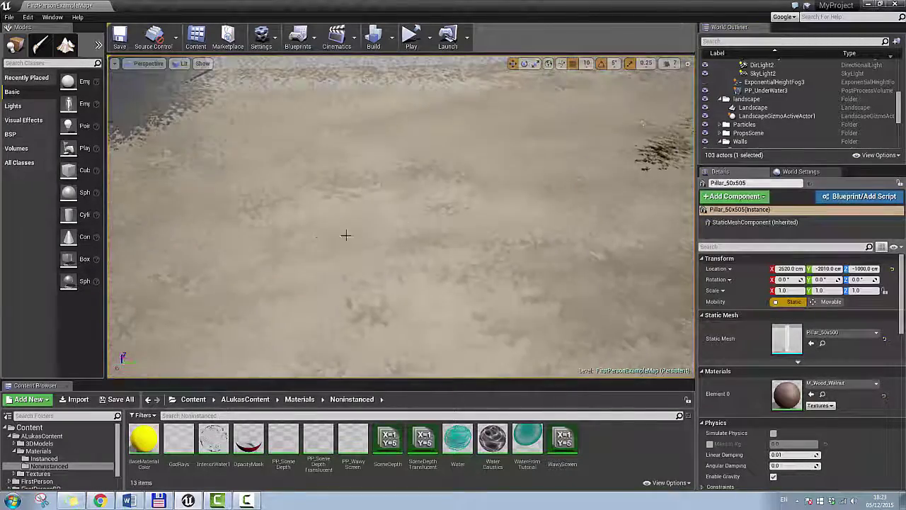
mouse_move(425, 248)
right_mouse_down()
mouse_move(428, 284)
mouse_move(425, 248)
right_mouse_up()
left_click(407, 277)
right_click_drag(405, 279, 453, 283)
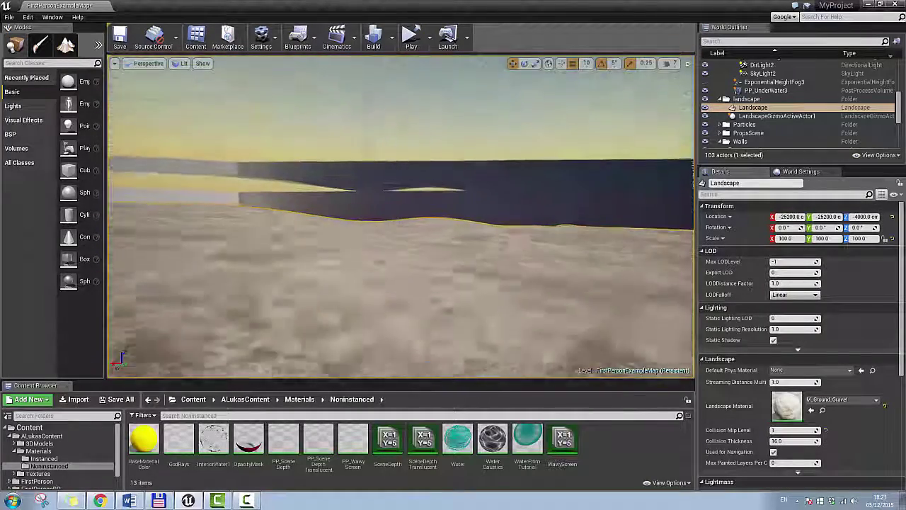
right_click_drag(499, 231, 473, 210)
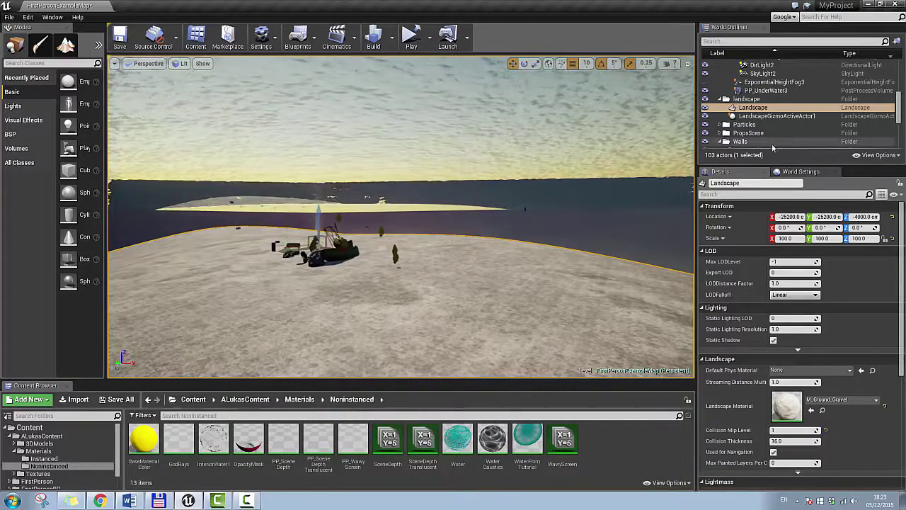
Select the WaterPlane mesh and examine its transform and its surface from above the water.
scroll(773, 147, "down", 2)
left_click(761, 114)
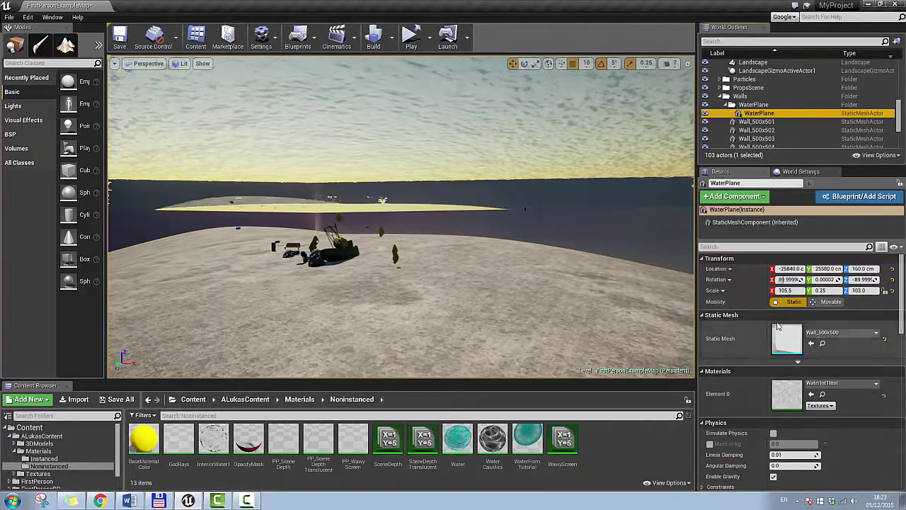
right_click_drag(496, 274, 662, 248)
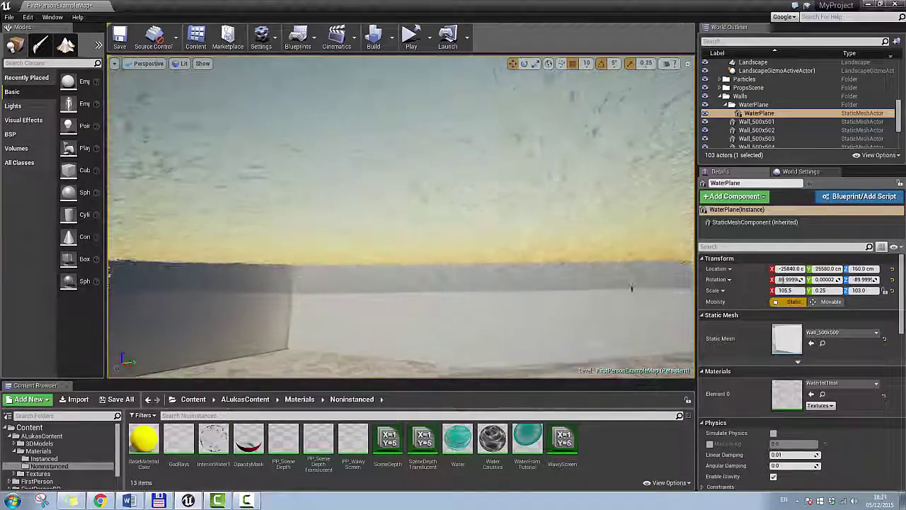
right_click_drag(668, 287, 710, 306)
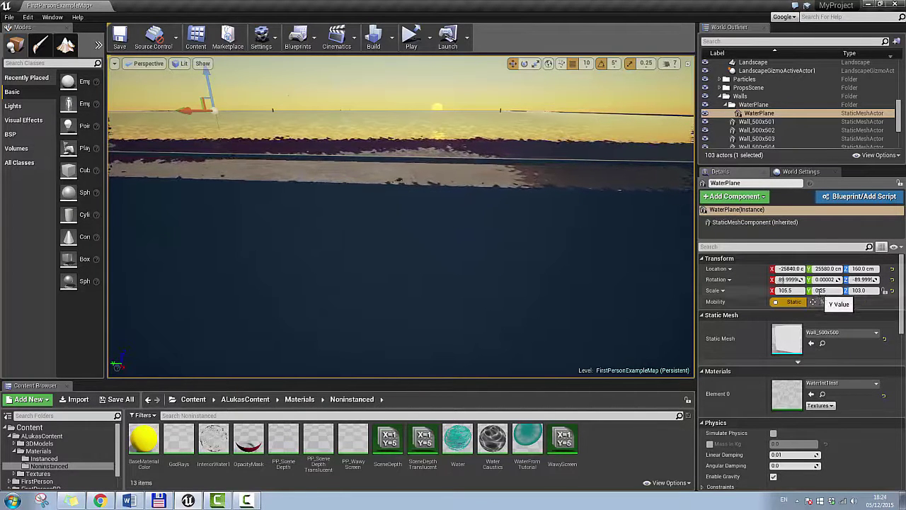
right_click_drag(538, 248, 460, 256)
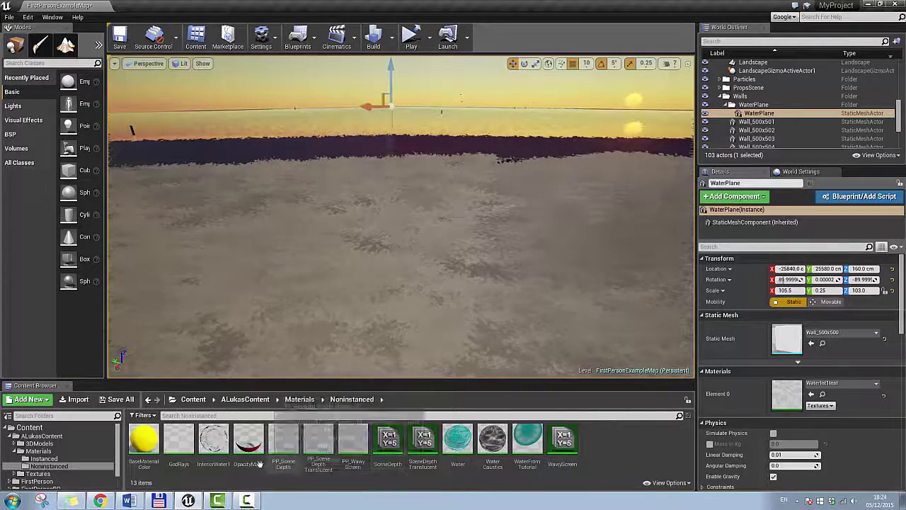
Examine the InteriorWater1 material's node graph and the look of the water surface in the level.
double_click(221, 444)
scroll(412, 352, "down", 6)
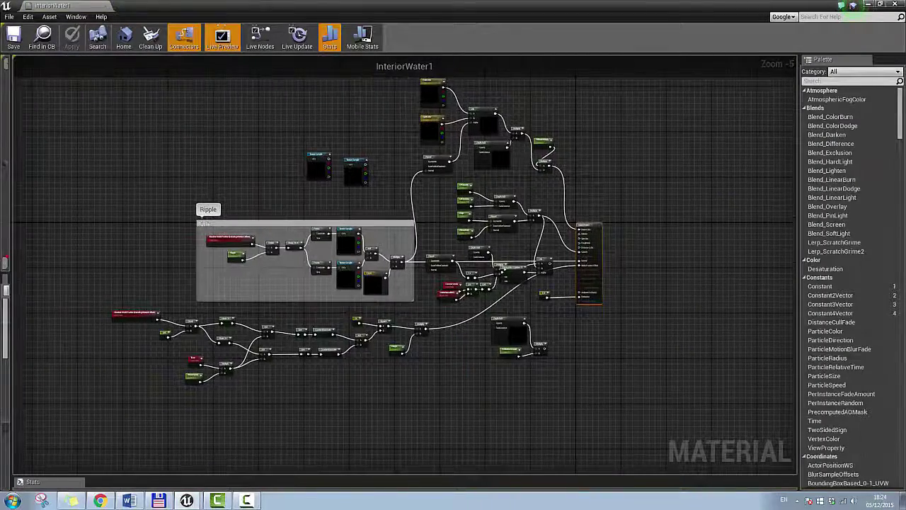
right_click_drag(318, 175, 345, 206)
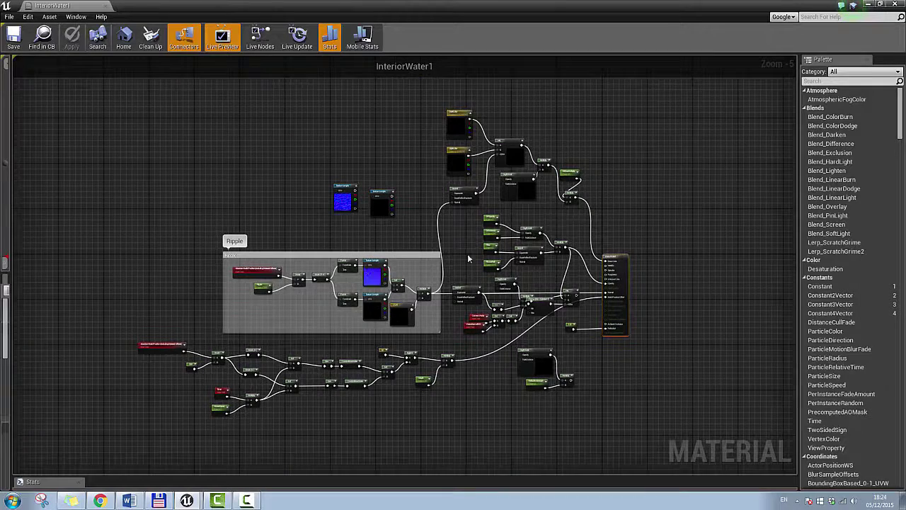
mouse_move(519, 322)
right_mouse_down()
mouse_move(498, 286)
mouse_move(525, 311)
right_mouse_up()
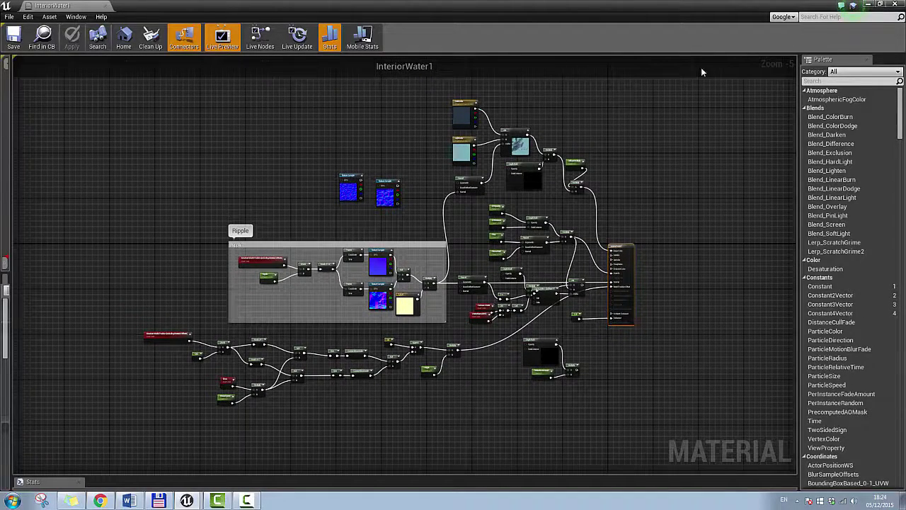
left_click(868, 6)
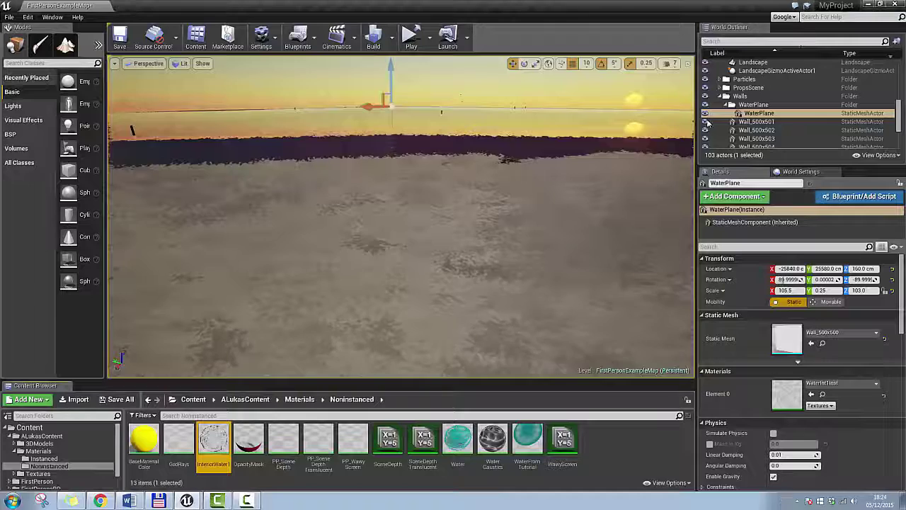
right_click_drag(399, 223, 472, 267)
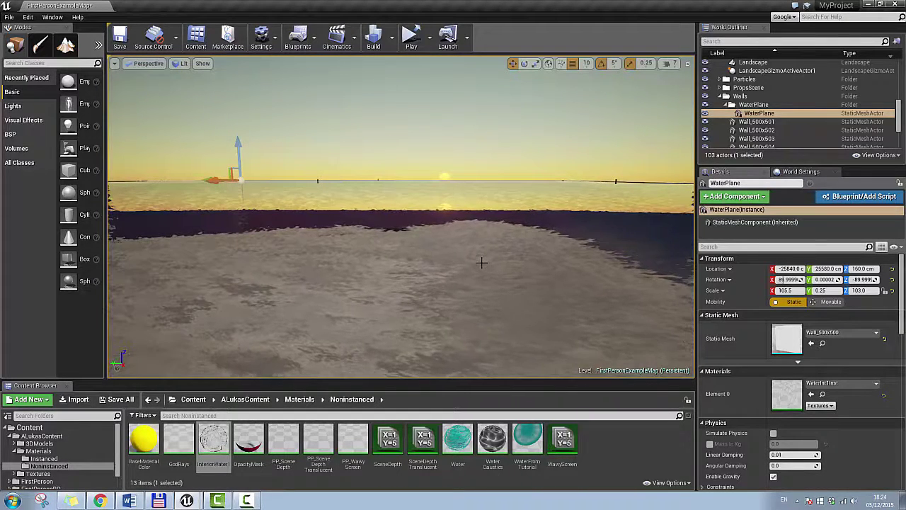
right_click_drag(479, 258, 425, 282)
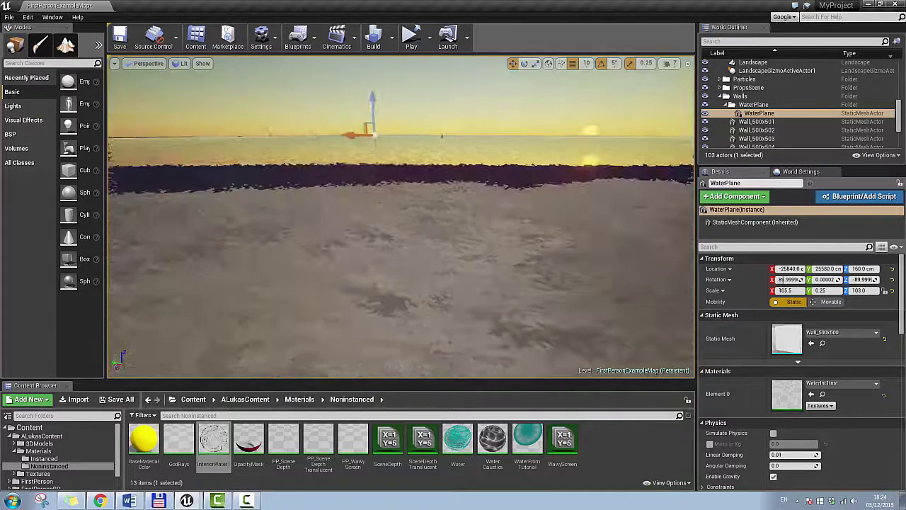
right_click_drag(333, 220, 425, 213)
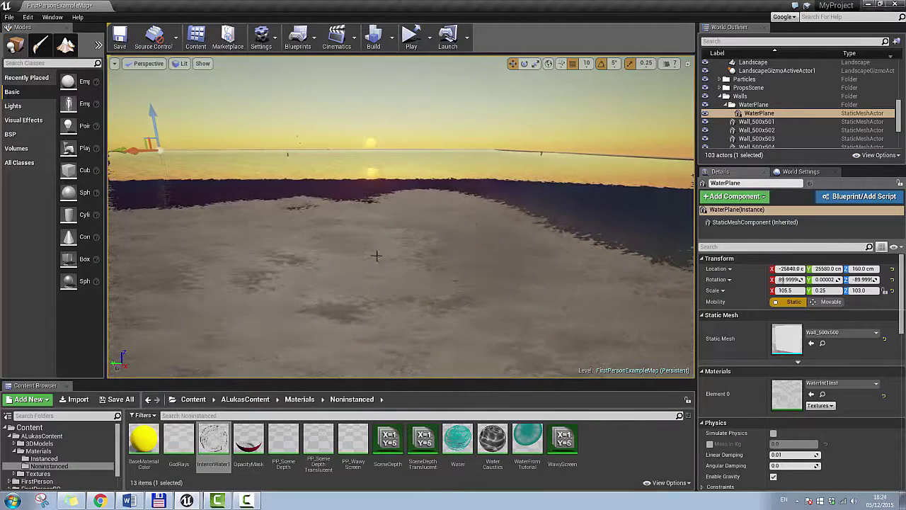
right_click_drag(455, 280, 455, 299)
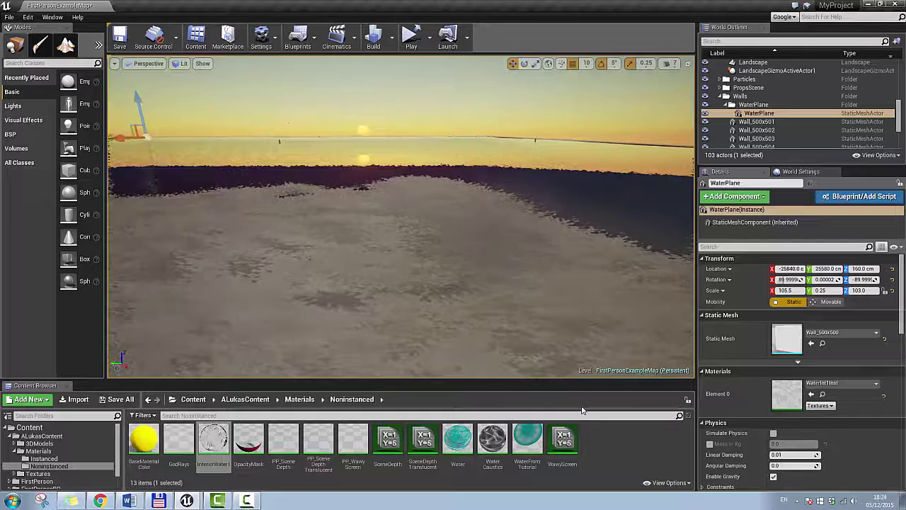
Open the WaterInt1Inst material instance of the water plane, review its opacity, color and wave parameters, and close it.
double_click(786, 394)
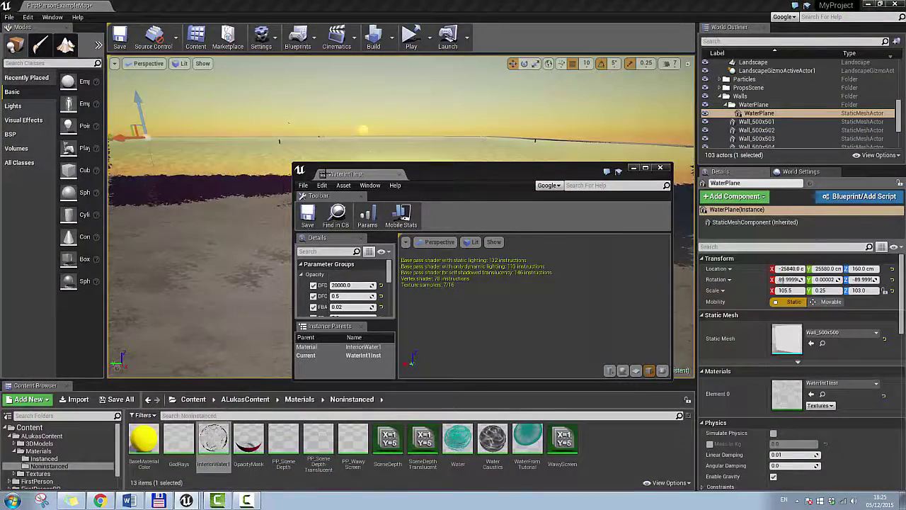
left_click_drag(419, 171, 293, 85)
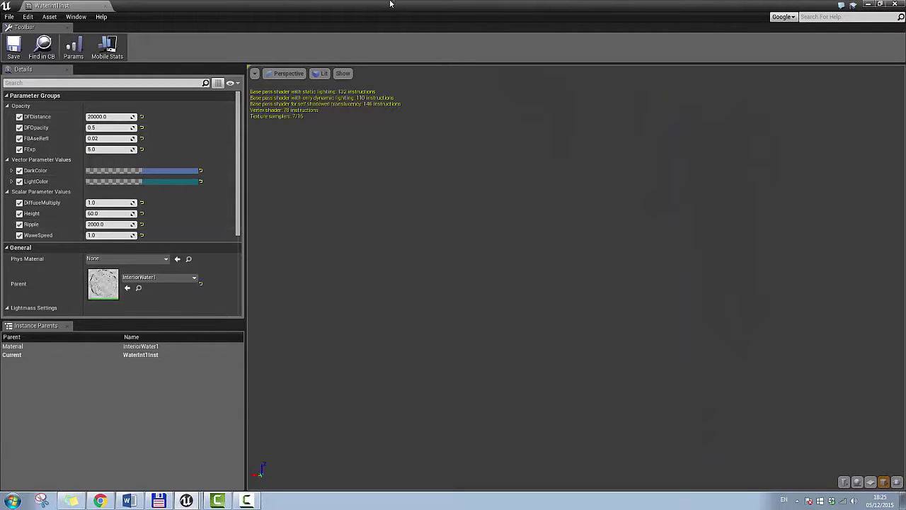
left_click(895, 5)
Select the PP_UnderWater3 post process volume and enable it for the scene around the ship and props.
right_click_drag(449, 218, 449, 244)
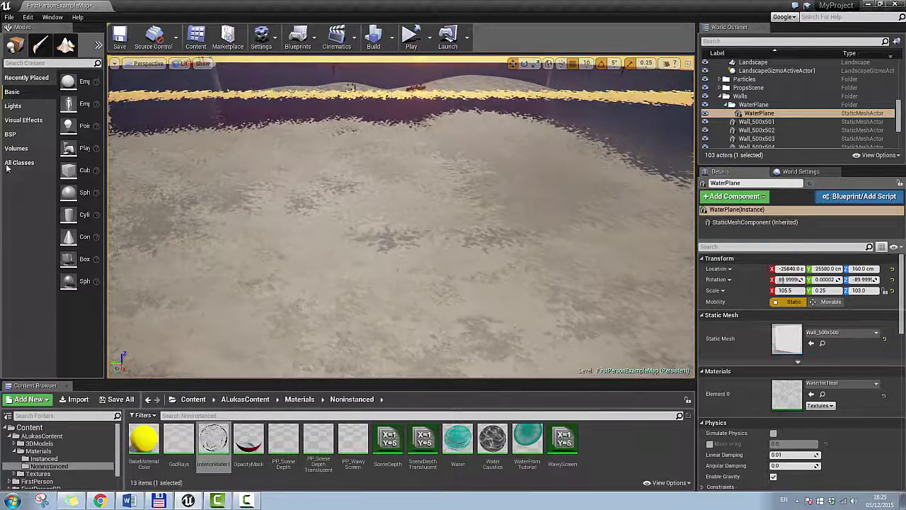
key("w")
right_click_drag(551, 224, 522, 189)
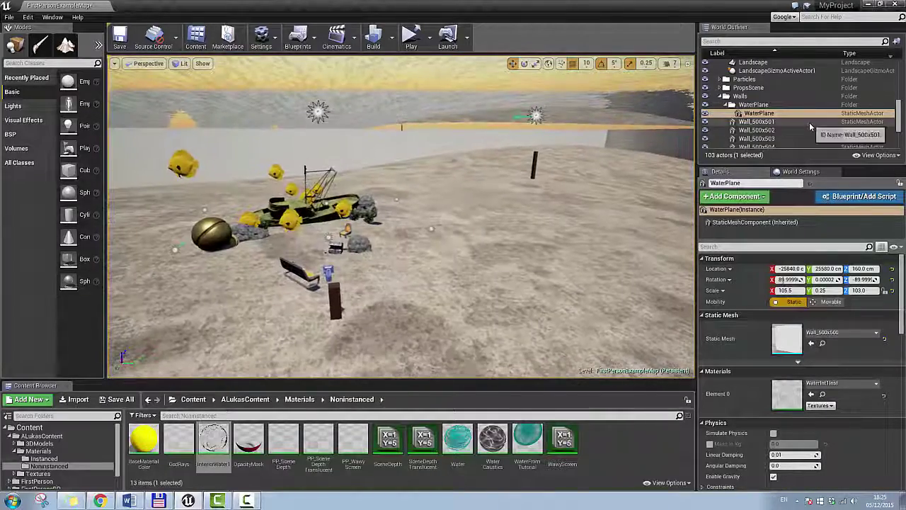
scroll(811, 128, "up", 3)
scroll(811, 126, "up", 1)
left_click(717, 106)
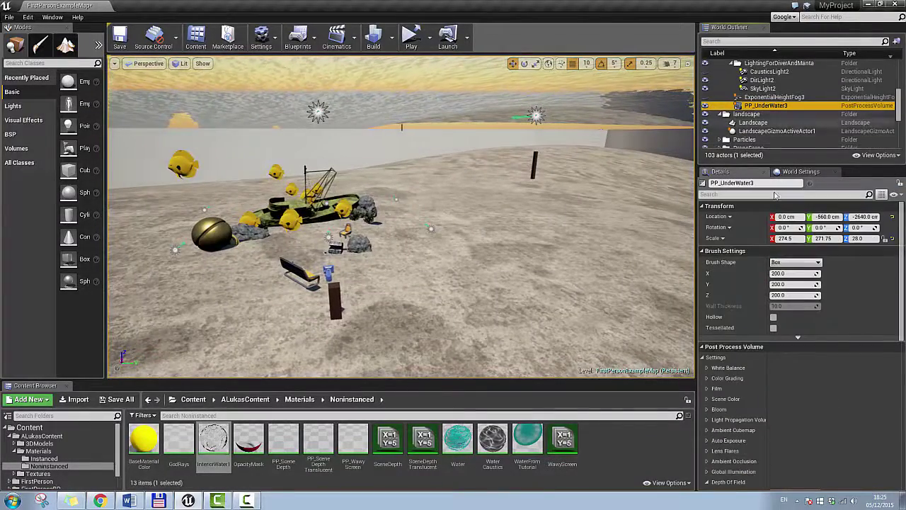
scroll(820, 333, "down", 15)
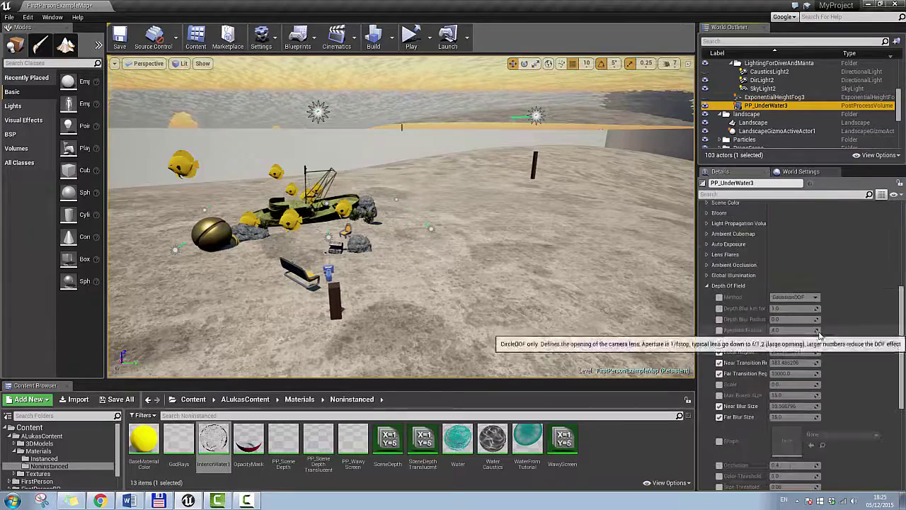
scroll(818, 338, "down", 2)
left_click(773, 401)
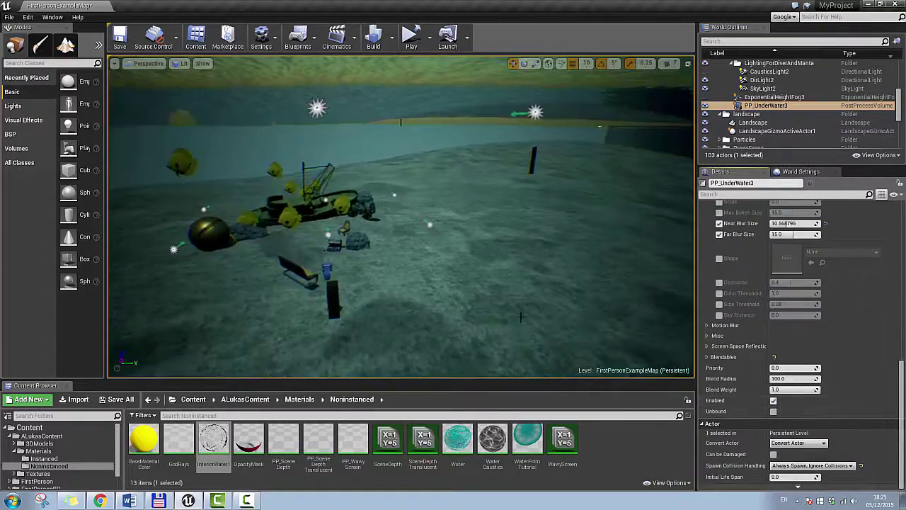
right_click_drag(512, 245, 449, 228)
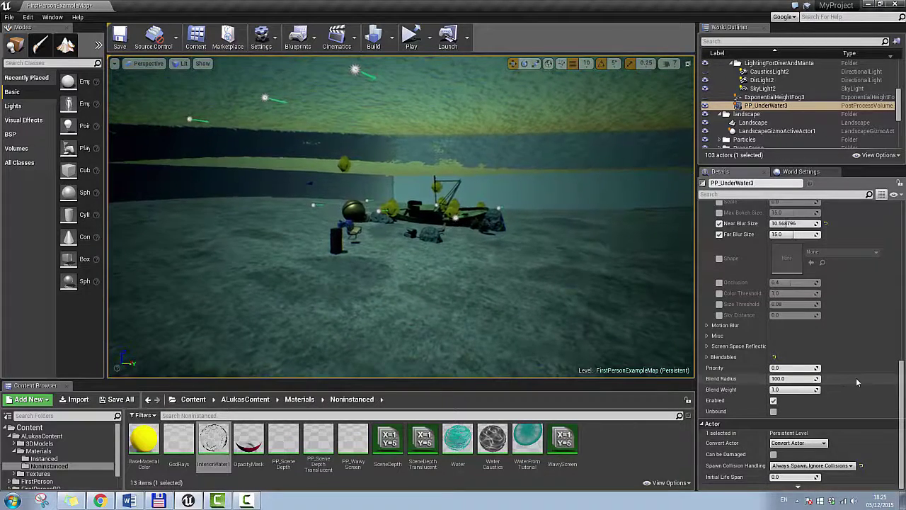
Expand the Blendables array of PP_UnderWater3 and examine it together with the Depth Of Field values and the scene.
scroll(853, 368, "up", 3)
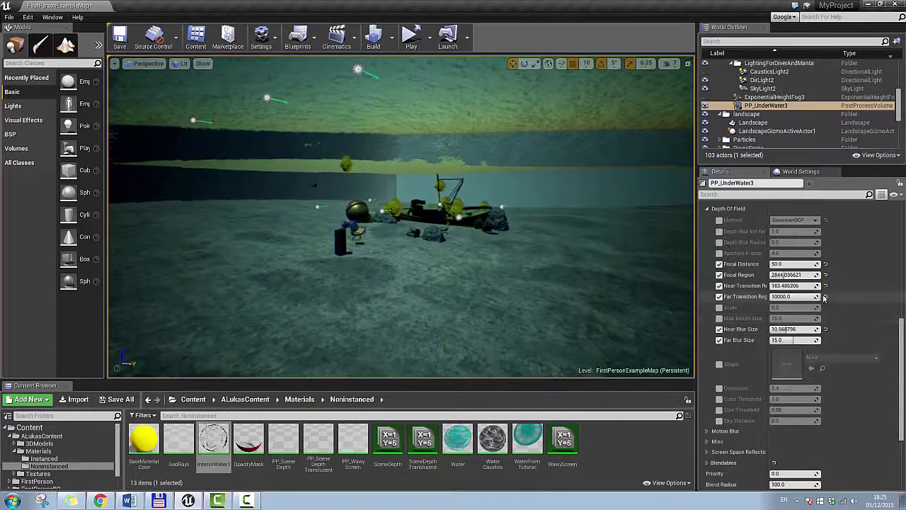
scroll(825, 340, "down", 3)
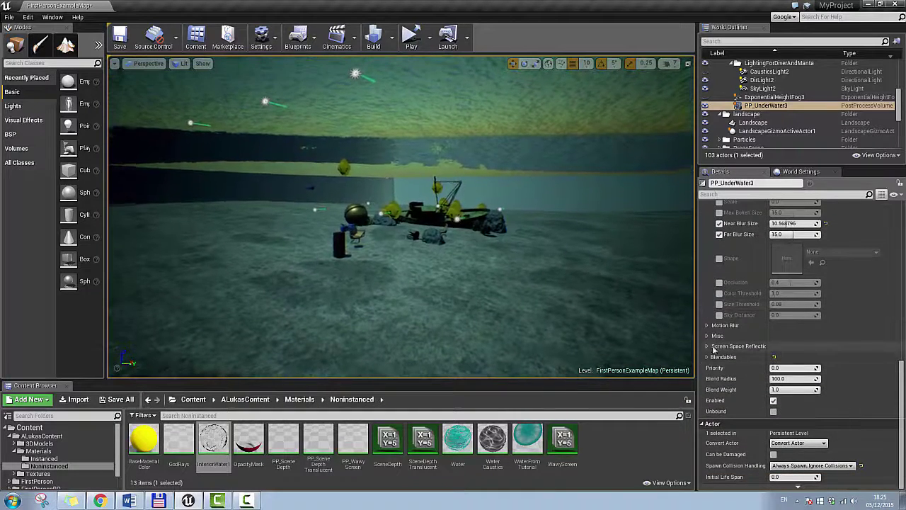
left_click(706, 357)
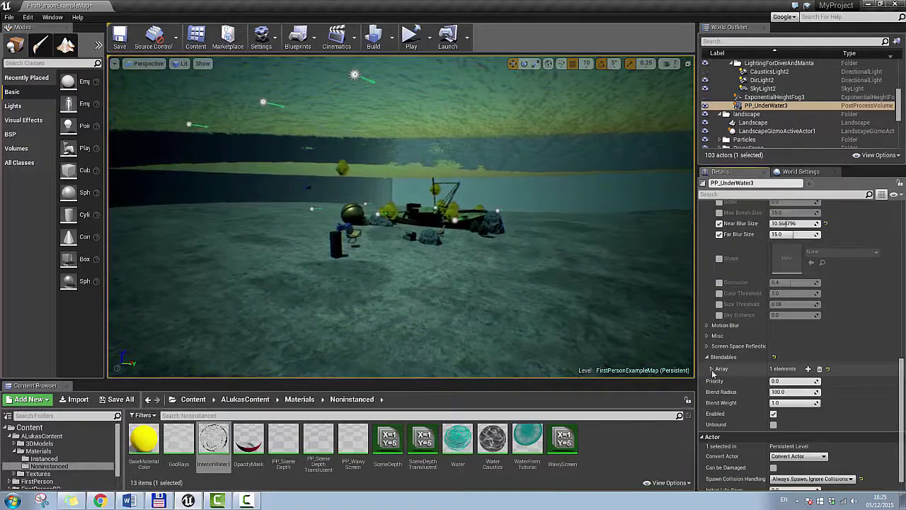
left_click(712, 369)
left_click_drag(733, 382, 712, 382)
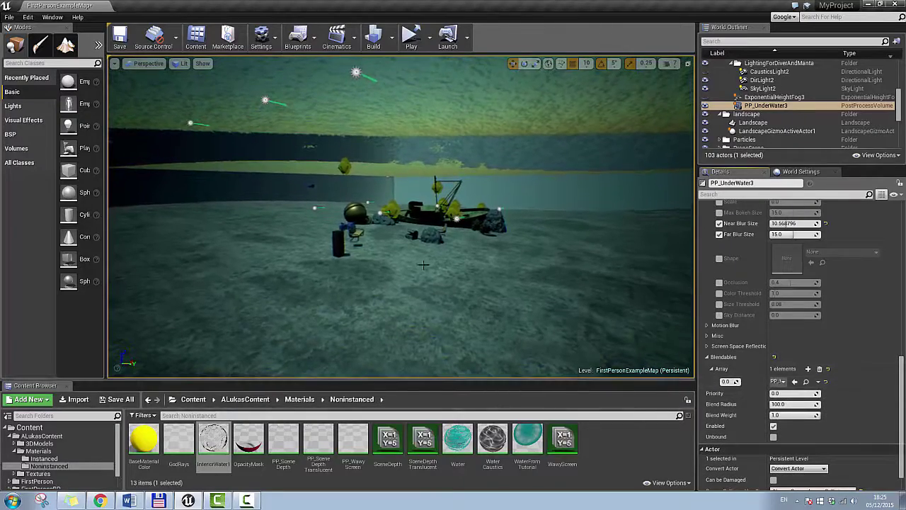
right_click_drag(538, 284, 439, 308)
key("w")
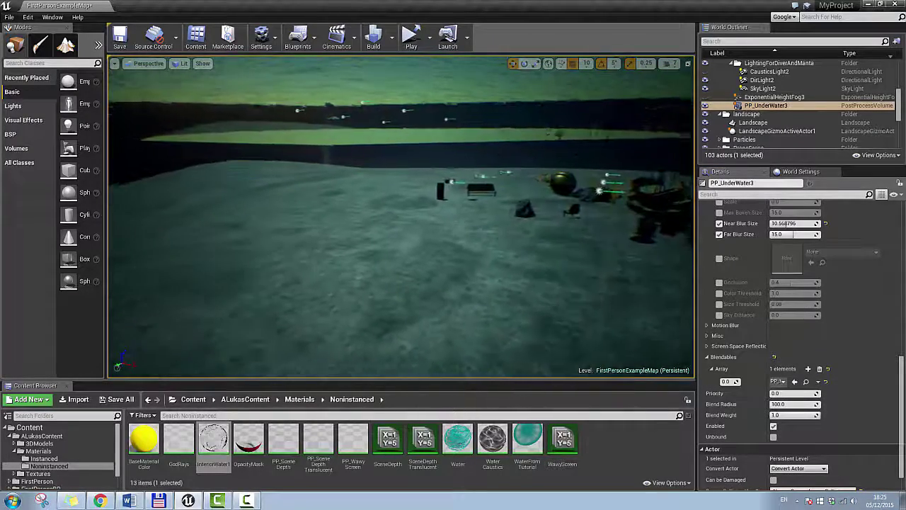
scroll(803, 328, "up", 10)
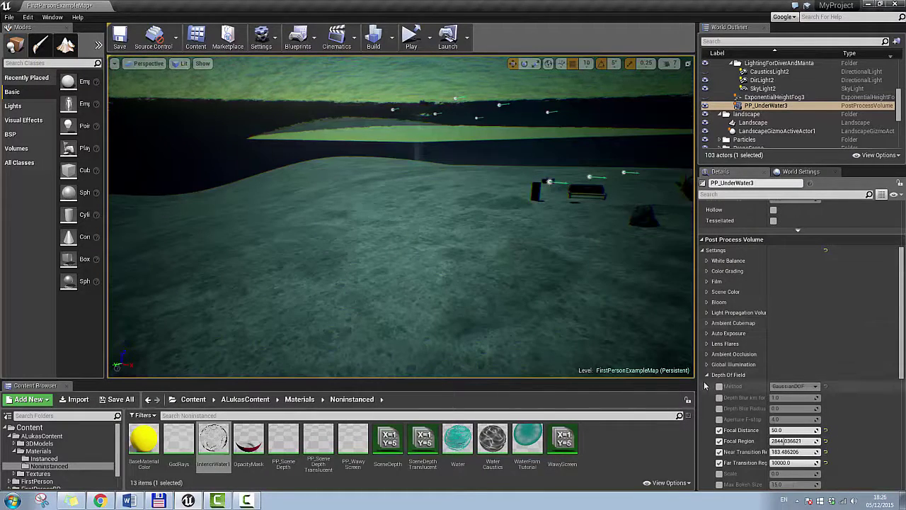
right_click_drag(531, 286, 566, 278)
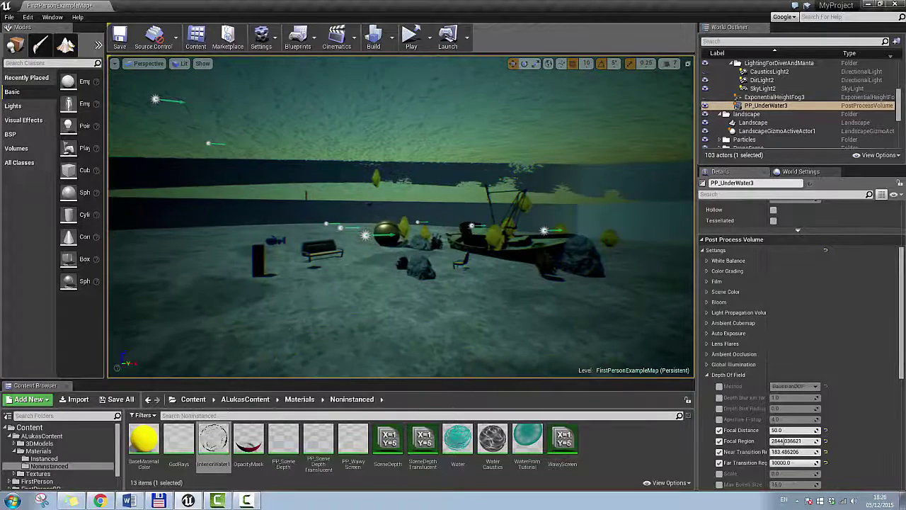
Collapse the Depth Of Field settings, expand the Scene Color settings, and review the tint, fringe and vignette values.
left_click(706, 375)
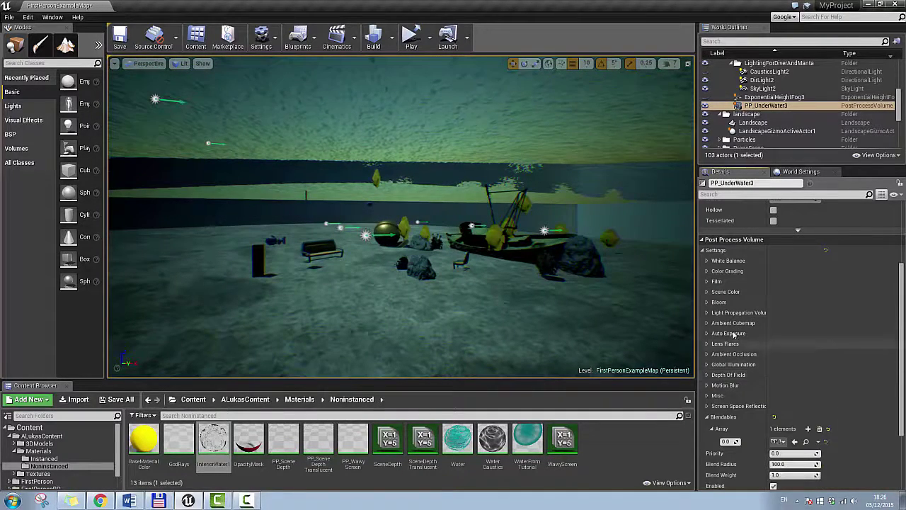
left_click(706, 291)
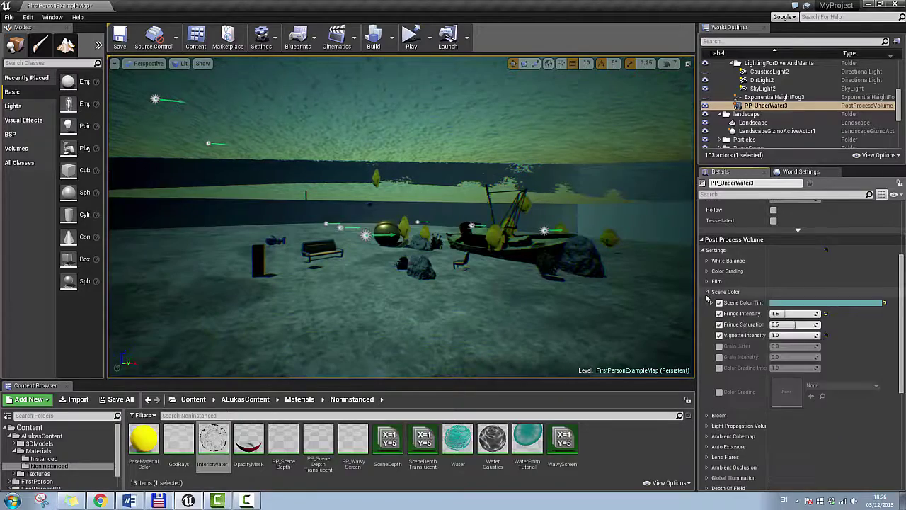
scroll(737, 318, "down", 1)
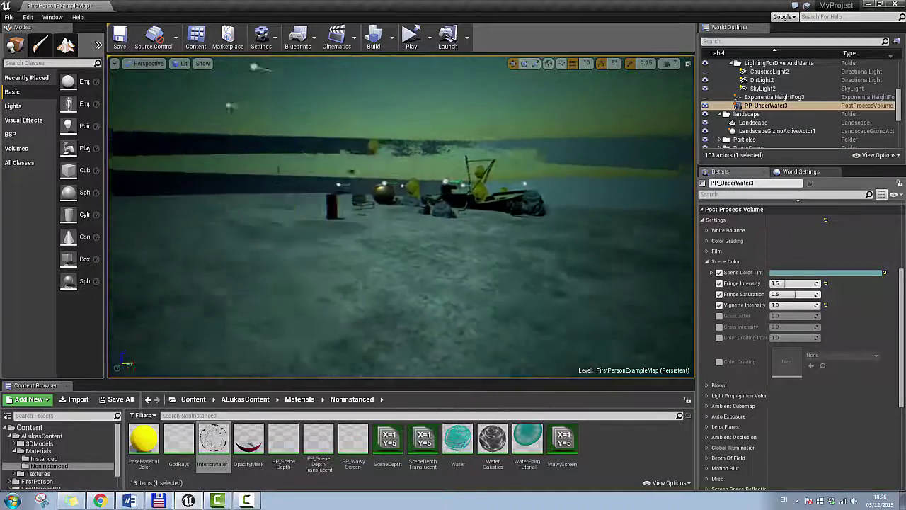
key("w")
right_click_drag(487, 265, 425, 268)
Set the Scene Color Tint to a brighter blue with hue about 212, saturation about 0.65 and value 0.535, undoing the teal variant.
left_click(801, 273)
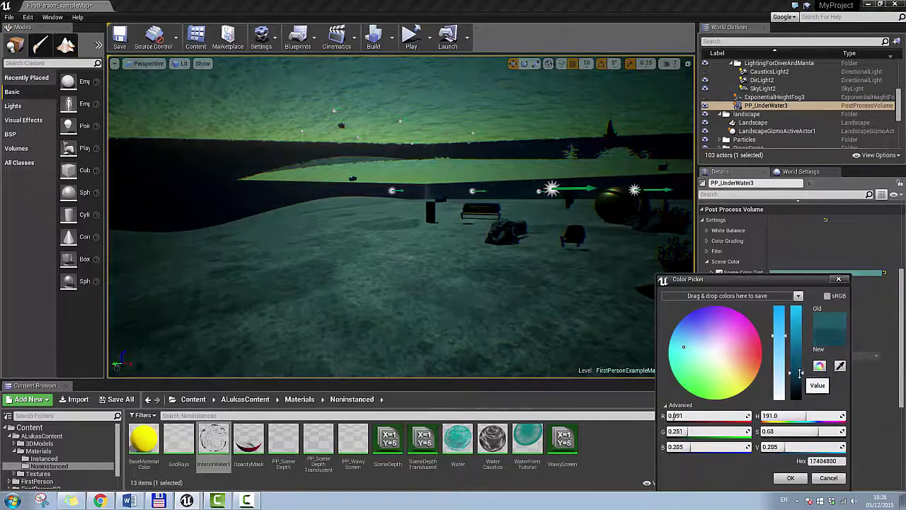
left_click_drag(800, 363, 793, 352)
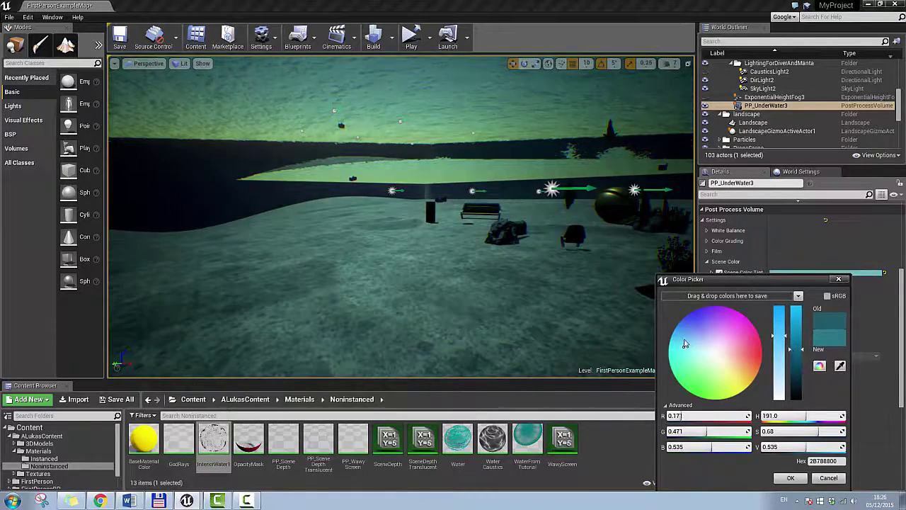
left_click_drag(685, 344, 692, 334)
right_click_drag(413, 282, 447, 282)
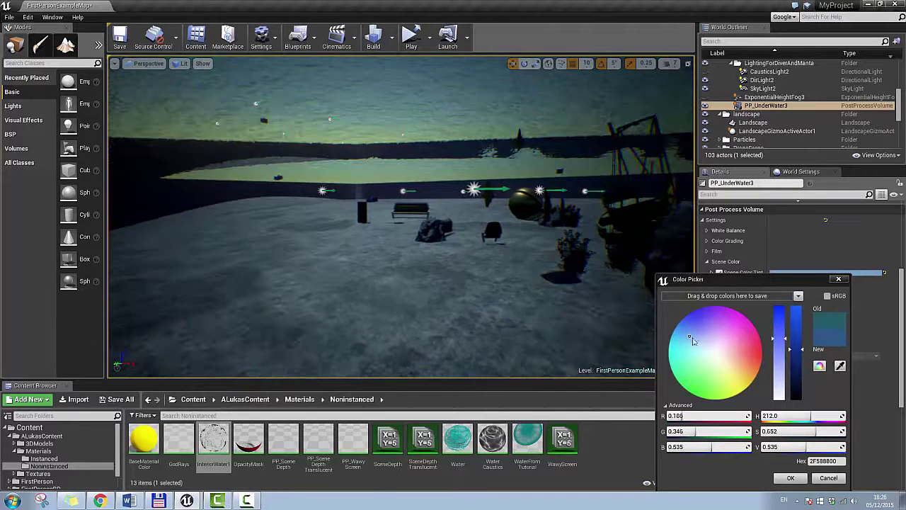
left_click_drag(676, 352, 680, 352)
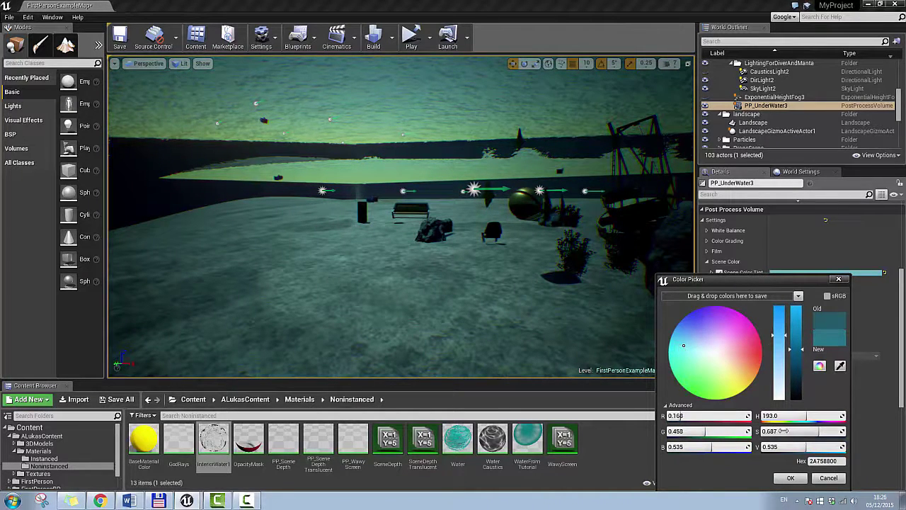
left_click(844, 281)
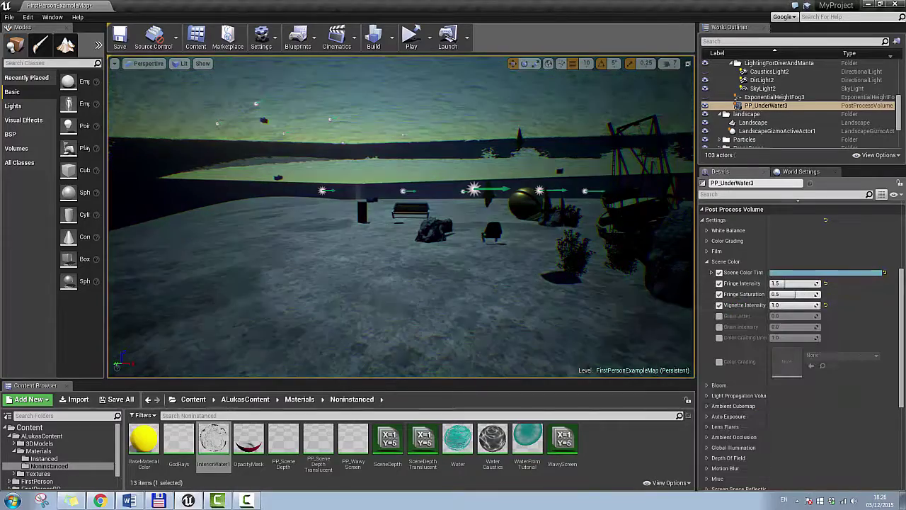
key("ctrl+z")
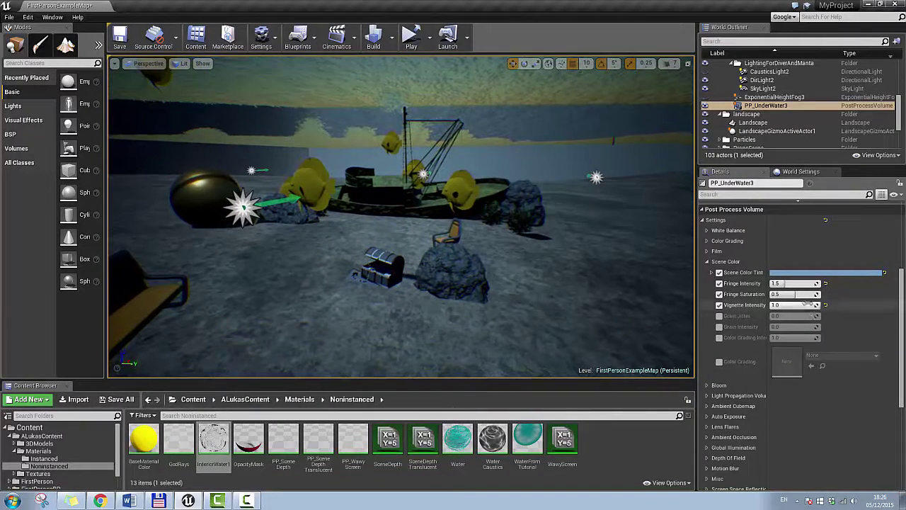
Try other Vignette Intensity strengths on the volume and return the value to 1.0.
mouse_move(820, 306)
left_mouse_down()
mouse_move(772, 305)
mouse_move(821, 305)
left_mouse_up()
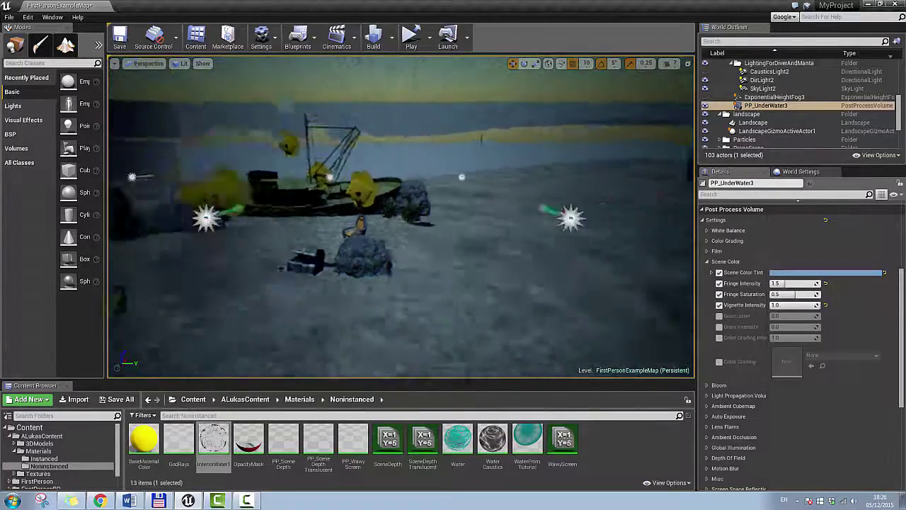
mouse_move(806, 304)
left_mouse_down()
mouse_move(771, 305)
mouse_move(816, 305)
left_mouse_up()
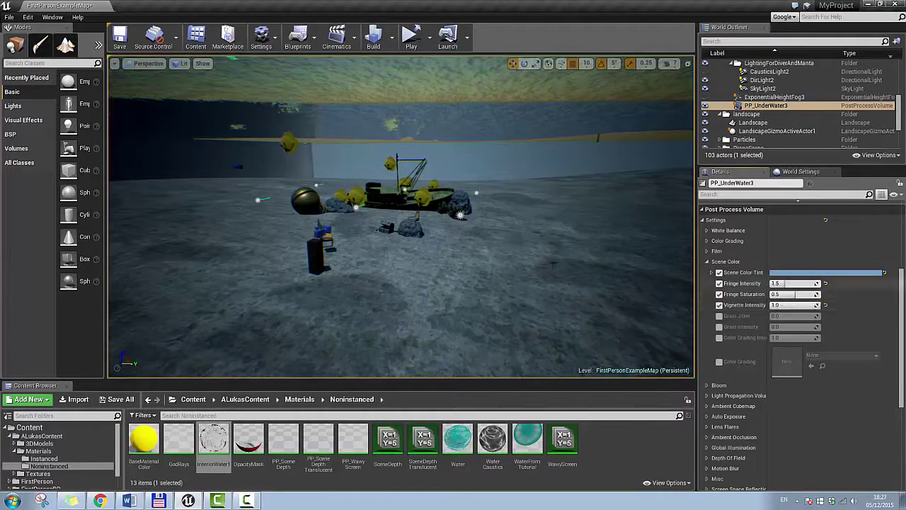
right_click_drag(553, 262, 579, 252)
key("w")
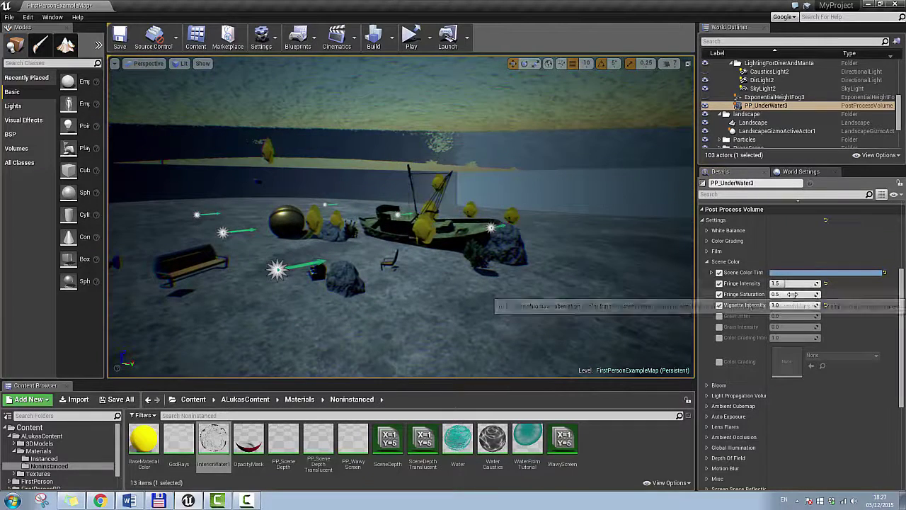
Try a Fringe Saturation of about 0.93 and a Fringe Intensity of 5.0, restoring them to 0.5 and 1.5.
mouse_move(795, 294)
left_mouse_down()
mouse_move(777, 283)
mouse_move(820, 283)
mouse_move(773, 283)
mouse_move(806, 283)
left_mouse_up()
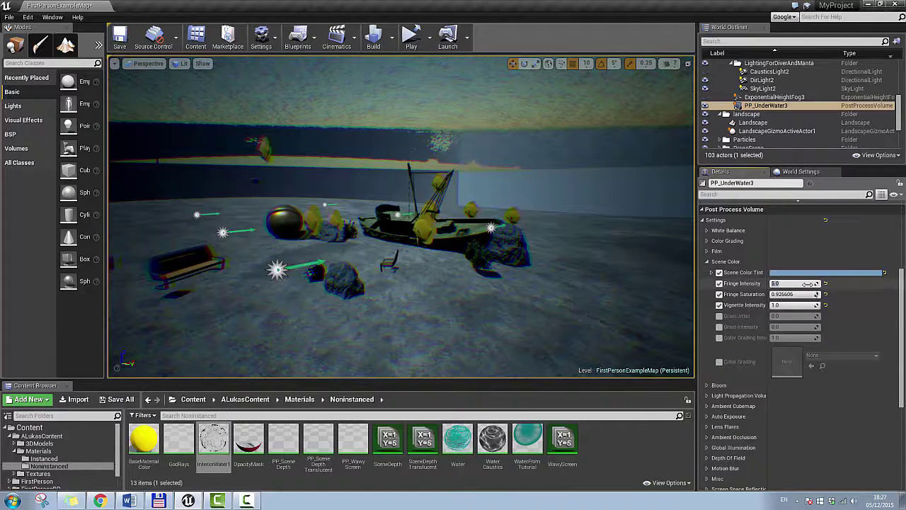
key("ctrl+z")
key("ctrl+z")
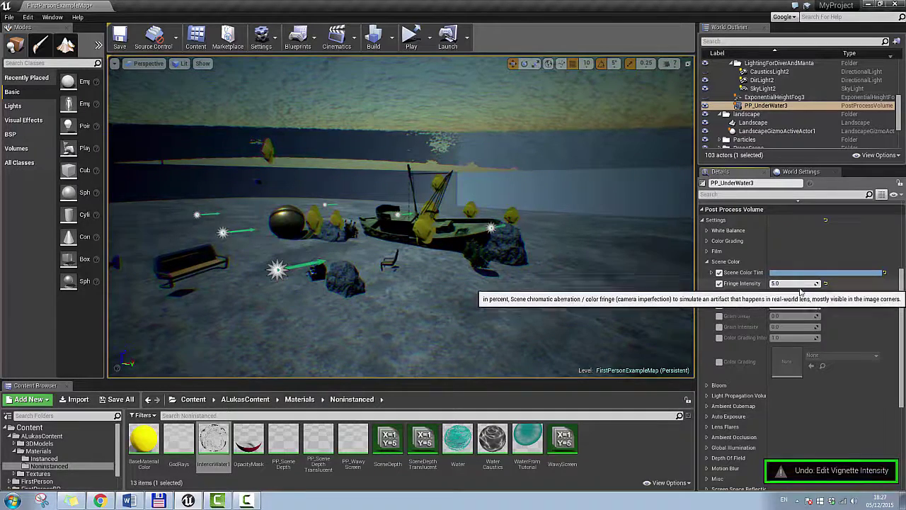
key("ctrl+z")
key("ctrl+z")
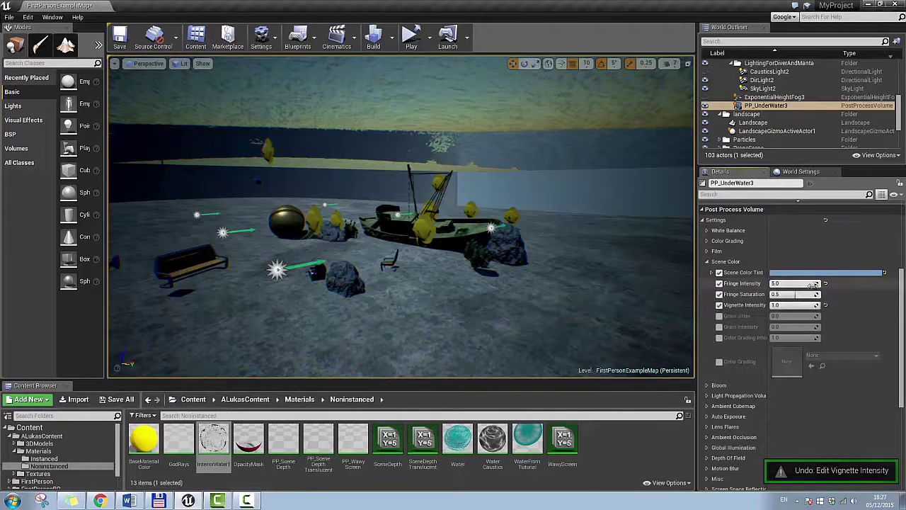
left_click_drag(813, 284, 786, 284)
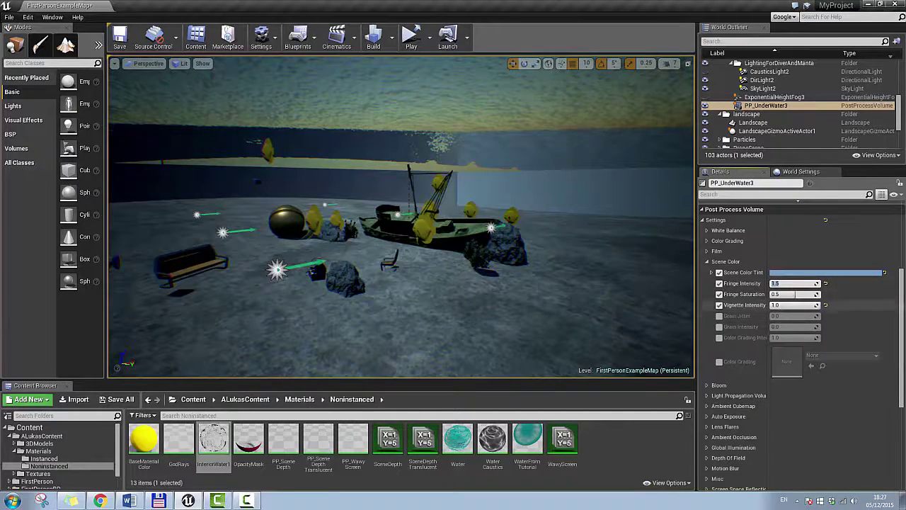
Test the Vignette Intensity once more against the ship and props, restoring it to 1.0.
right_click_drag(583, 252, 583, 260)
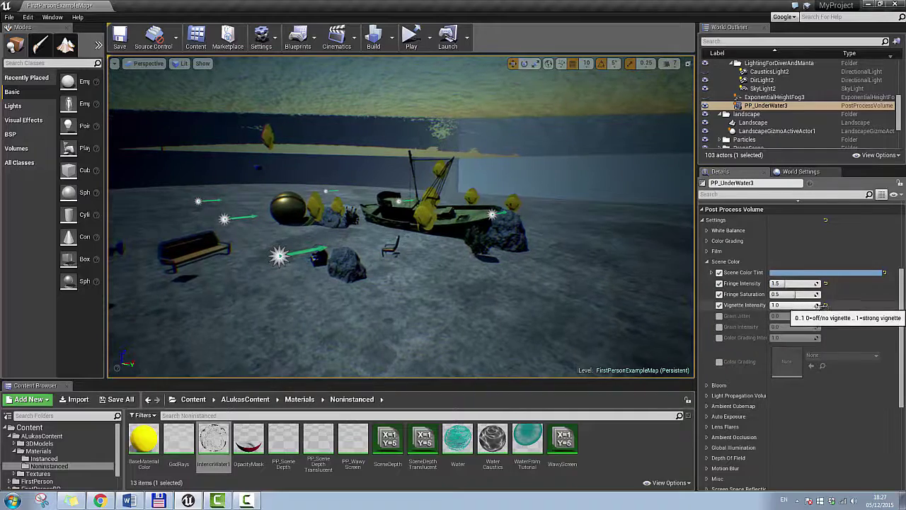
mouse_move(785, 306)
left_mouse_down()
mouse_move(737, 306)
mouse_move(784, 306)
left_mouse_up()
right_click_drag(460, 270, 580, 249)
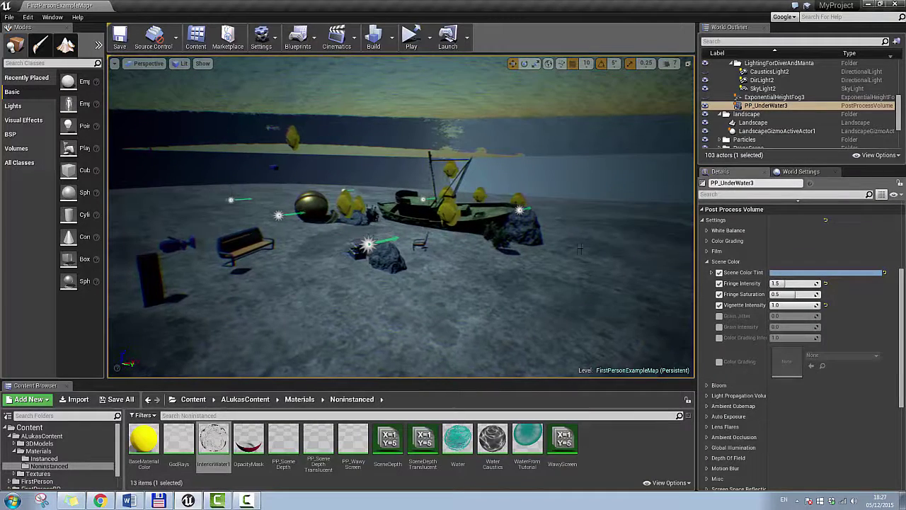
Enable the Depth of Field Method override on the volume, using GaussianDOF.
left_click(707, 262)
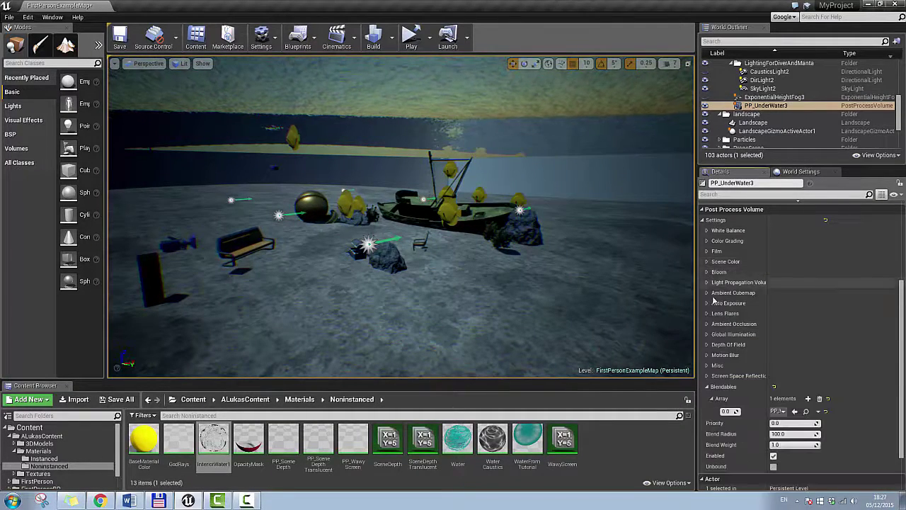
left_click(705, 346)
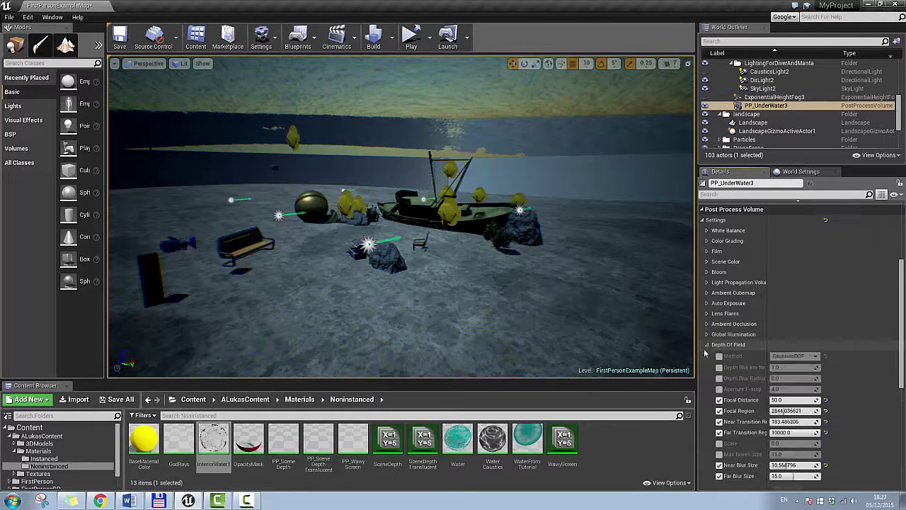
scroll(715, 326, "down", 3)
left_click(719, 295)
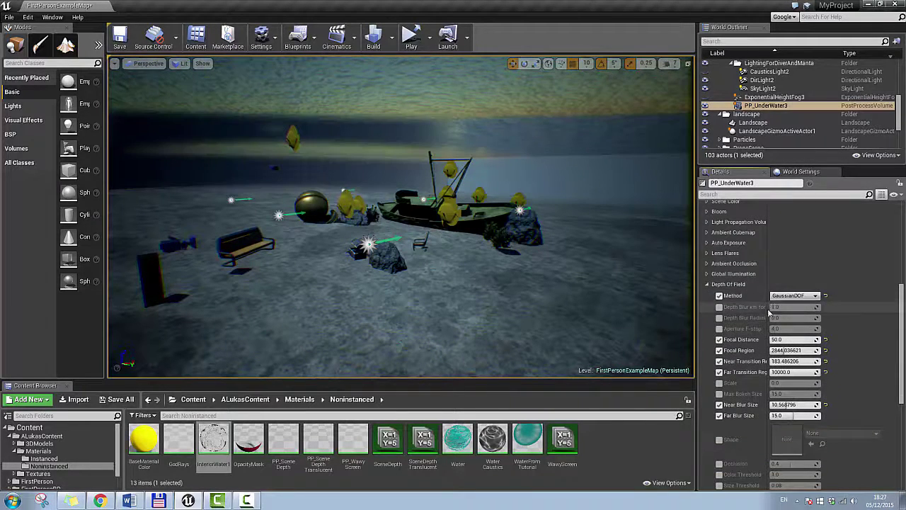
Examine the Gaussian depth of field blur on the ship, rocks, seabed and distant horizon from several viewpoints.
right_click_drag(567, 234, 163, 237)
right_click_drag(386, 244, 485, 202)
mouse_move(439, 227)
right_mouse_down()
mouse_move(397, 230)
mouse_move(424, 234)
right_mouse_up()
right_click_drag(340, 230, 311, 230)
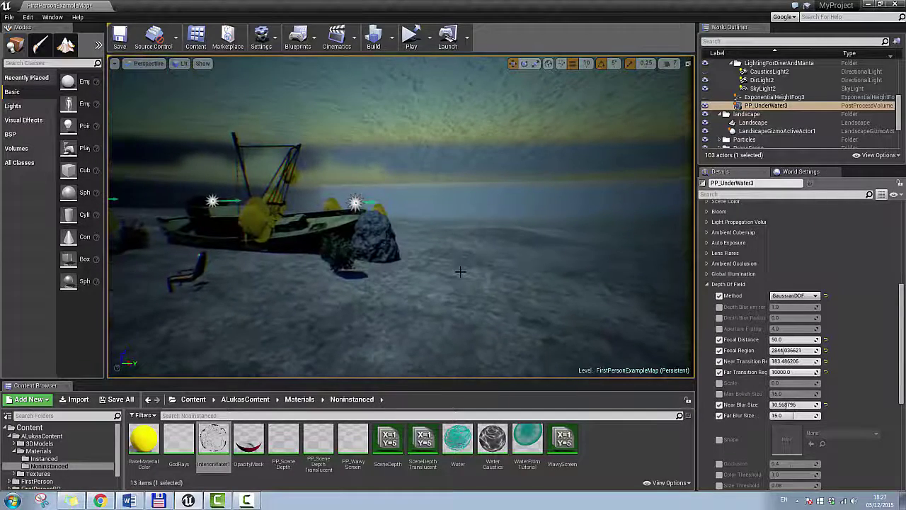
right_click_drag(460, 271, 383, 230)
right_click_drag(624, 276, 665, 277)
right_click_drag(489, 253, 663, 324)
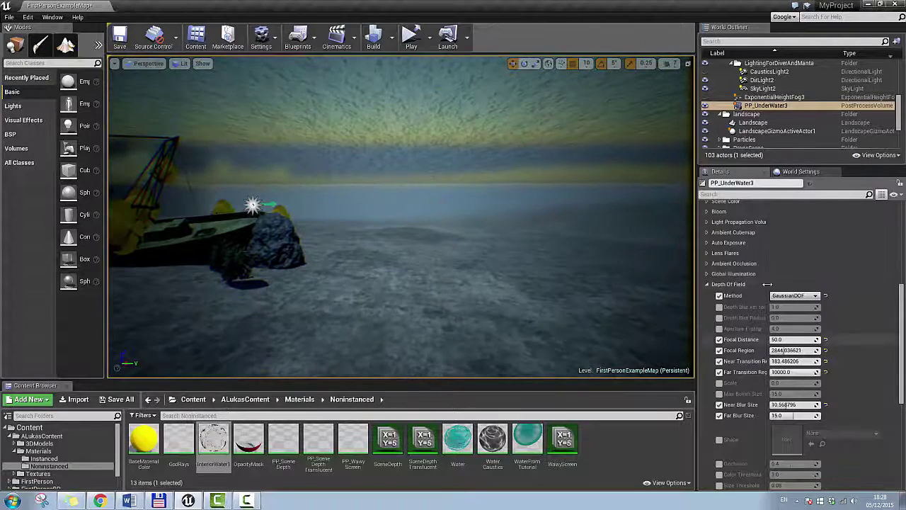
right_click_drag(506, 223, 407, 240)
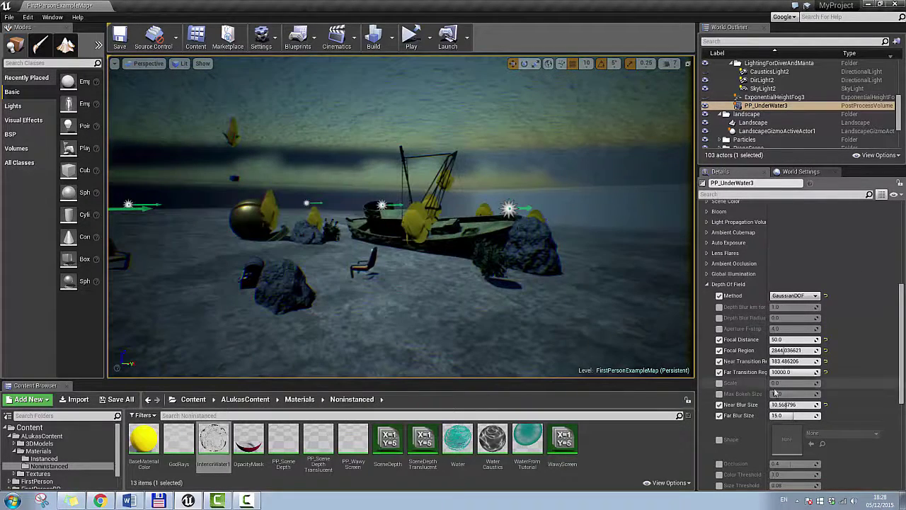
right_click_drag(504, 291, 615, 303)
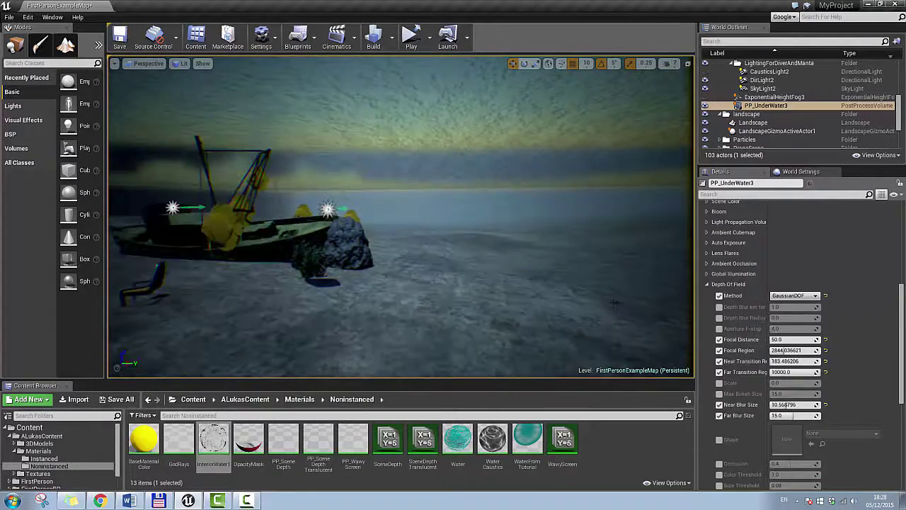
scroll(772, 296, "down", 1)
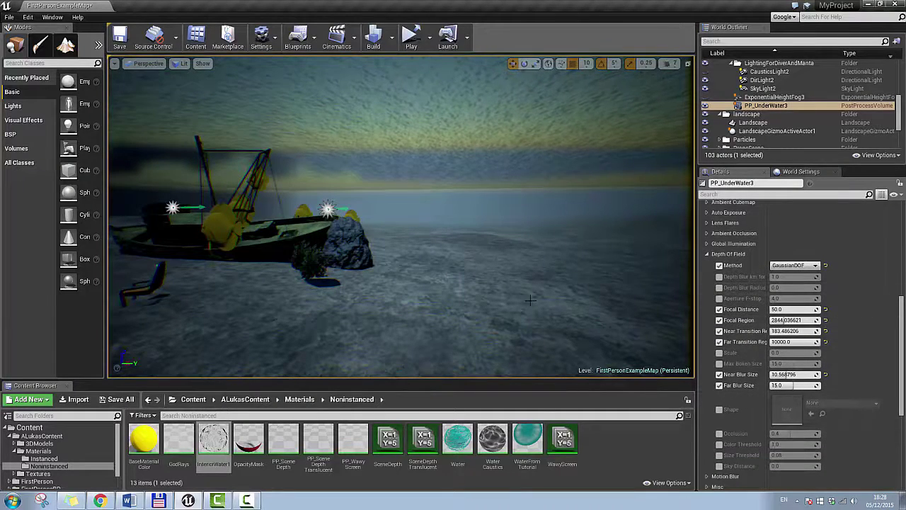
mouse_move(530, 300)
right_mouse_down()
mouse_move(311, 300)
mouse_move(584, 298)
mouse_move(517, 298)
right_mouse_up()
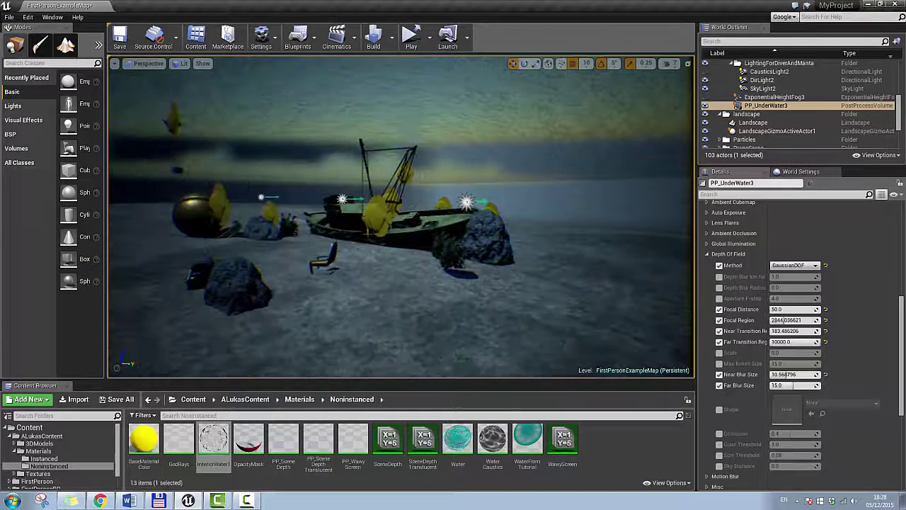
Toggle the Focal Distance override off and on to compare its effect on the foreground rocks, leaving it off.
left_click(721, 309)
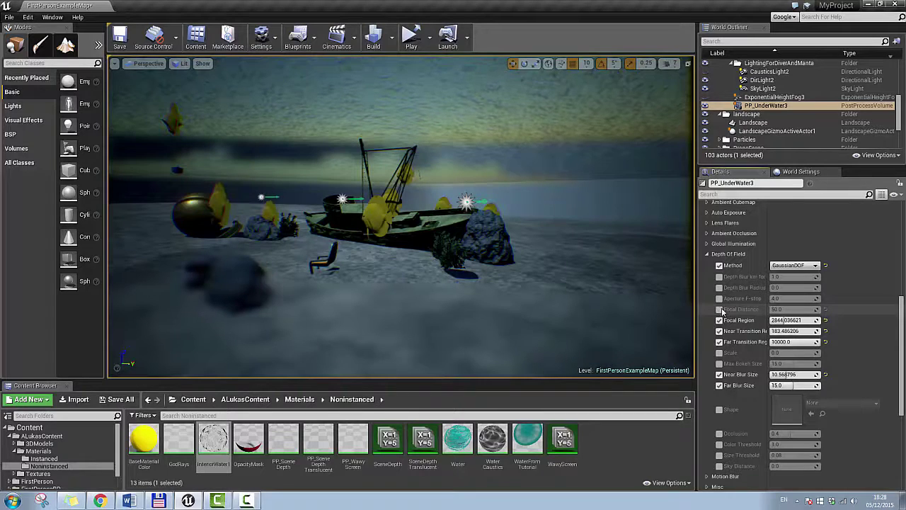
left_click(720, 310)
left_click(721, 310)
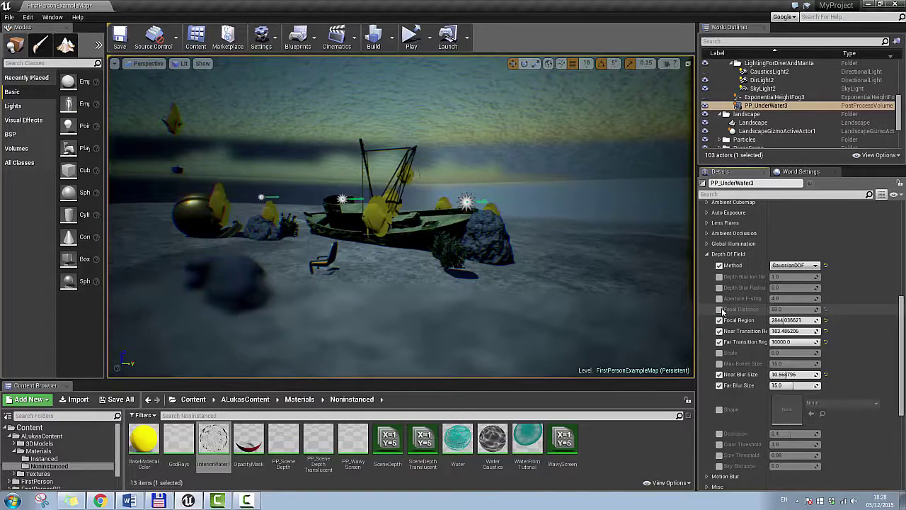
left_click(721, 309)
left_click(720, 310)
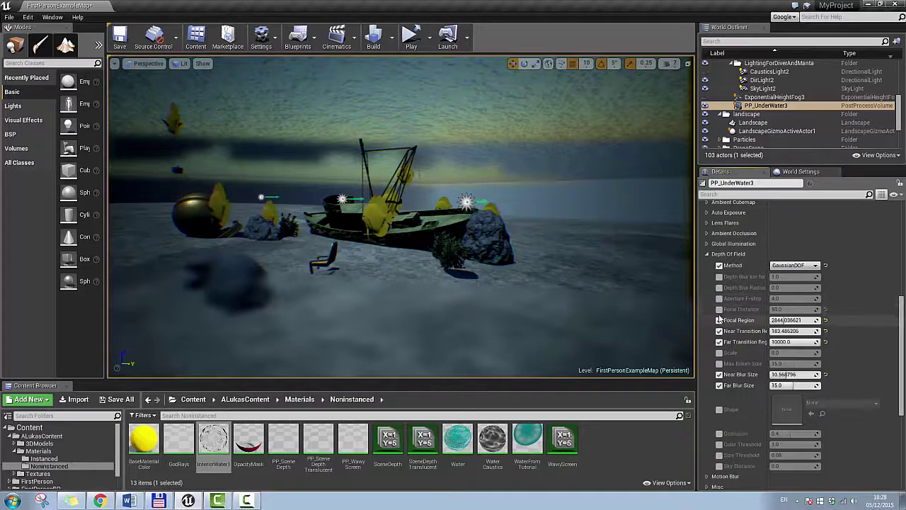
Enable Focal Distance at about 1193.5, with Focal Region about 6972.5, Near Transition Region about 2018.3 and Far Transition Region about 6513.8.
left_click(719, 309)
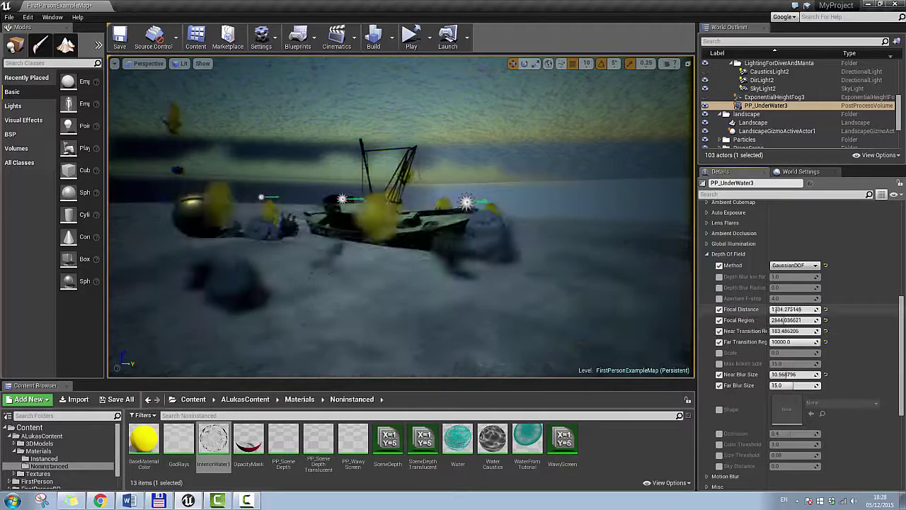
left_click_drag(779, 310, 786, 331)
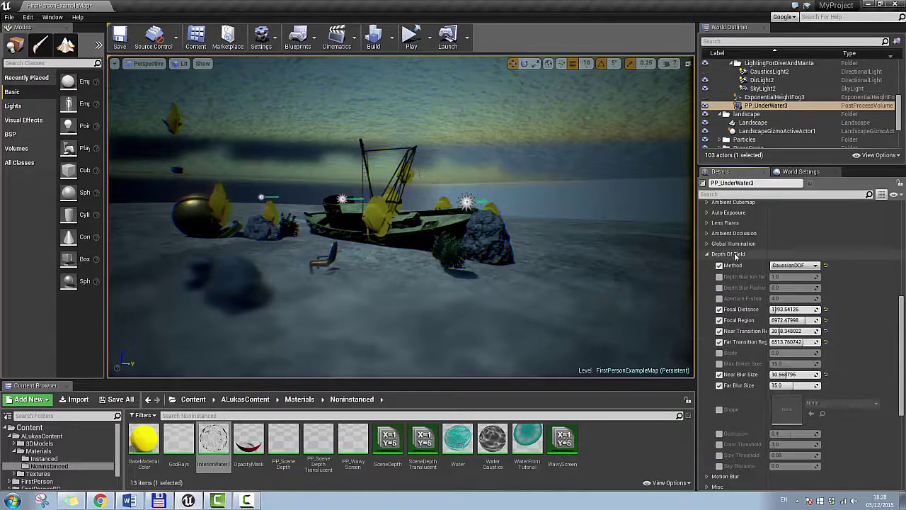
Disable the Depth of Field Method override and view the ship and props from farther away.
right_click_drag(401, 226, 433, 241)
right_click_drag(434, 275, 435, 275)
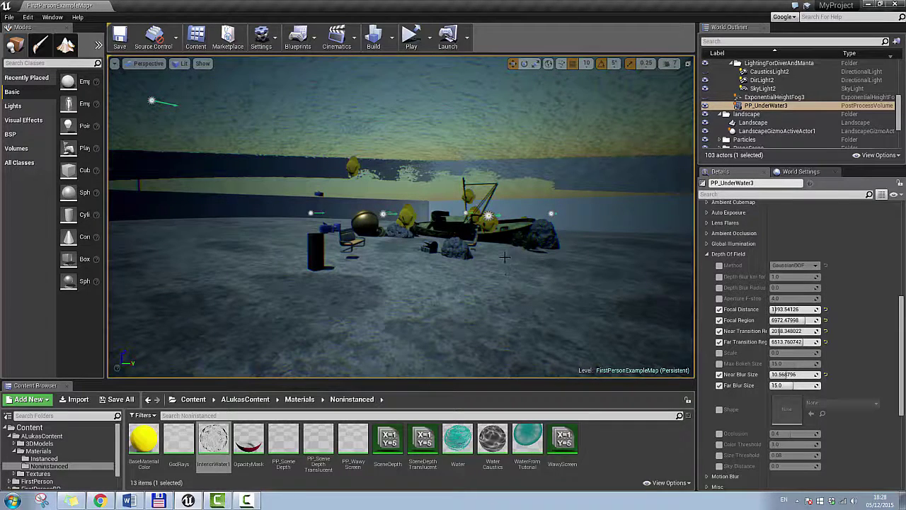
right_click_drag(396, 260, 446, 267)
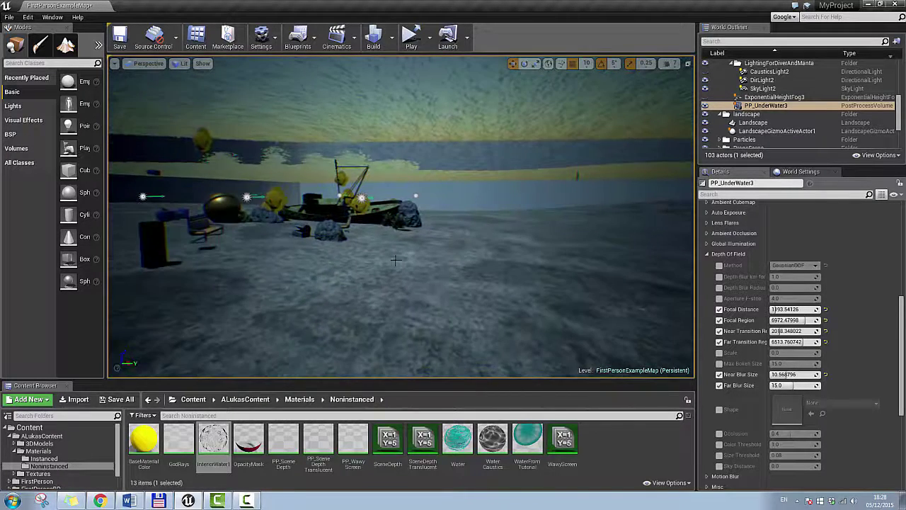